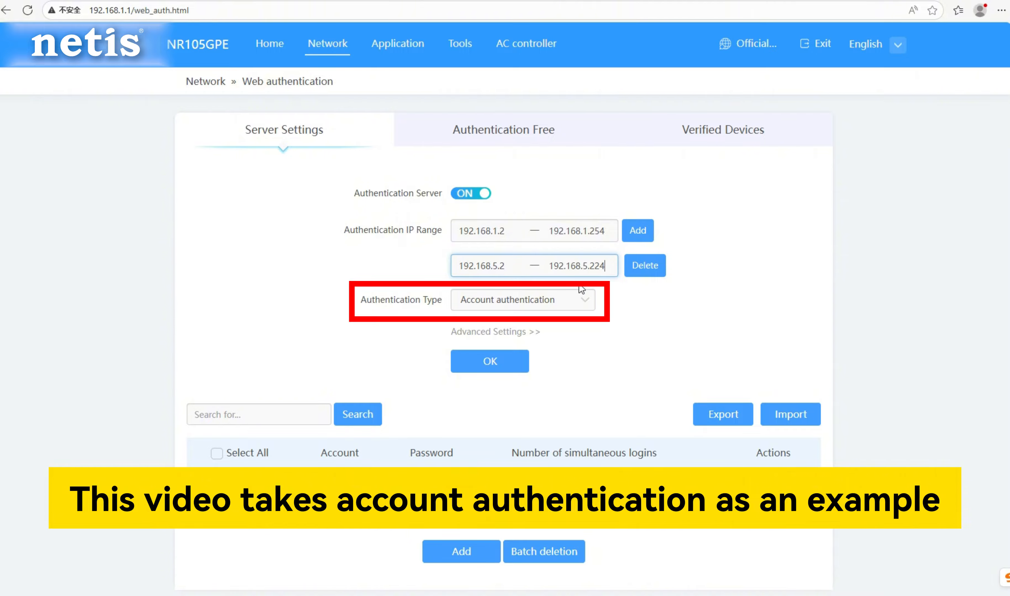
Set the authentication type to Account authentication and, in the advanced settings, make the authentication validity period unlimited.
left_click(536, 303)
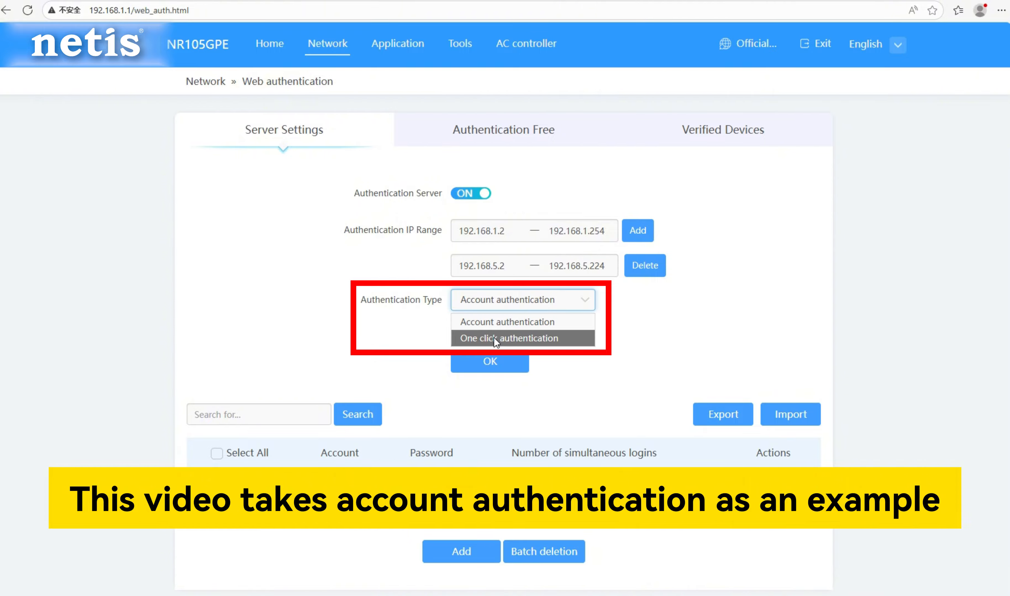
left_click(500, 322)
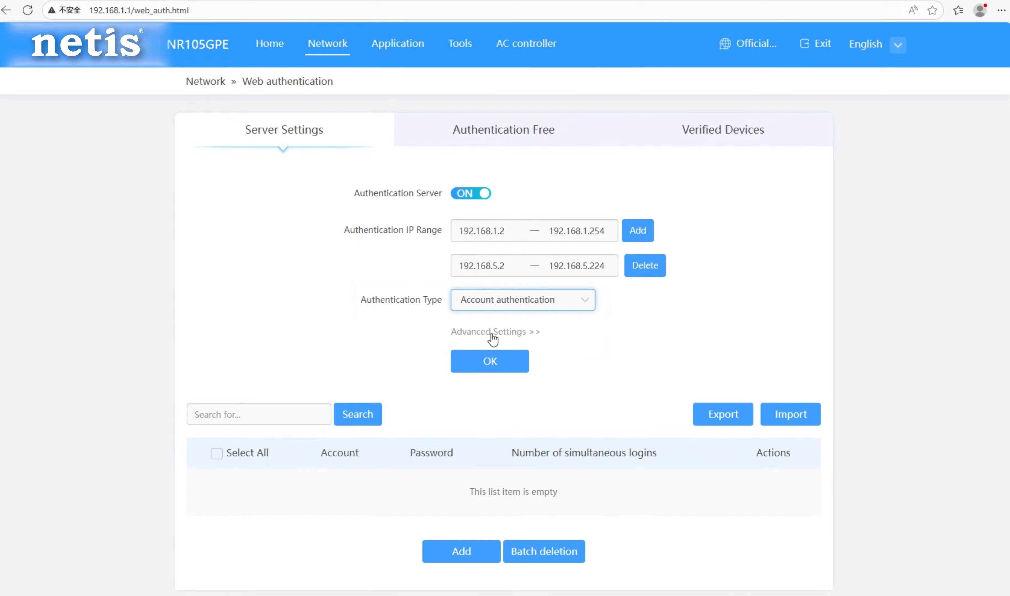
left_click(493, 333)
left_click(492, 361)
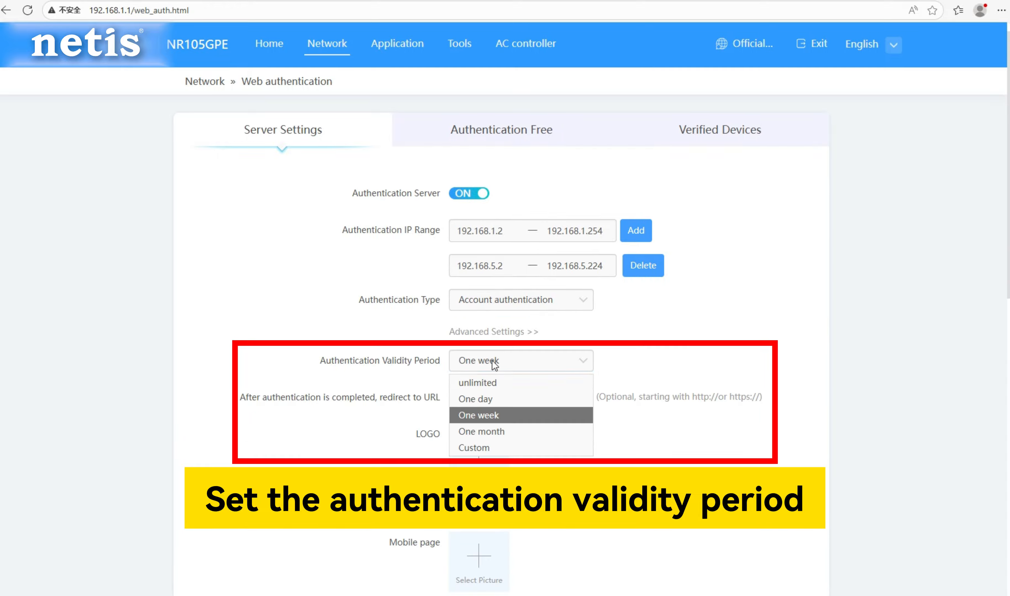
left_click(491, 387)
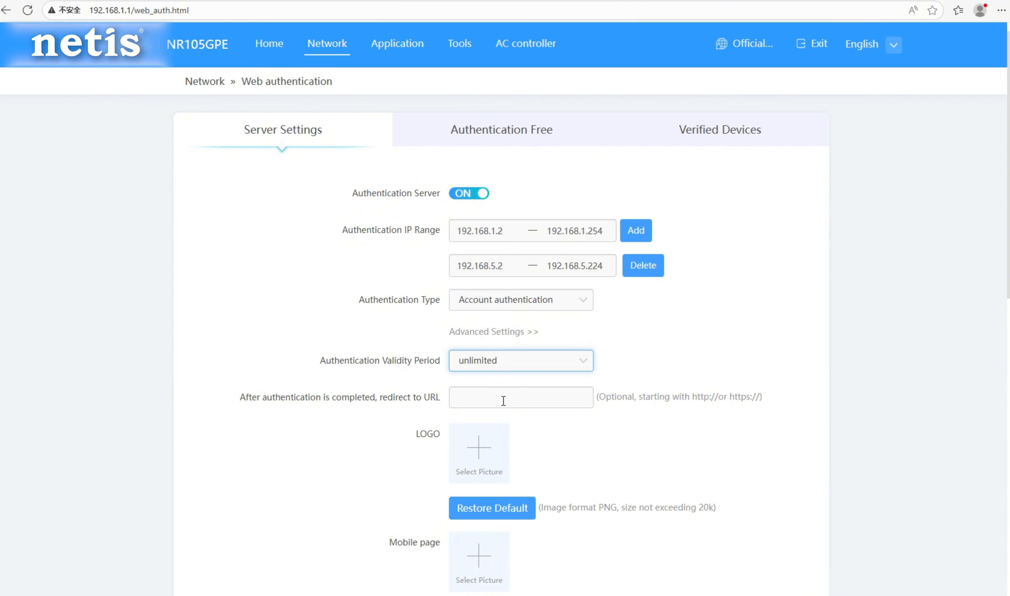
left_click(561, 396)
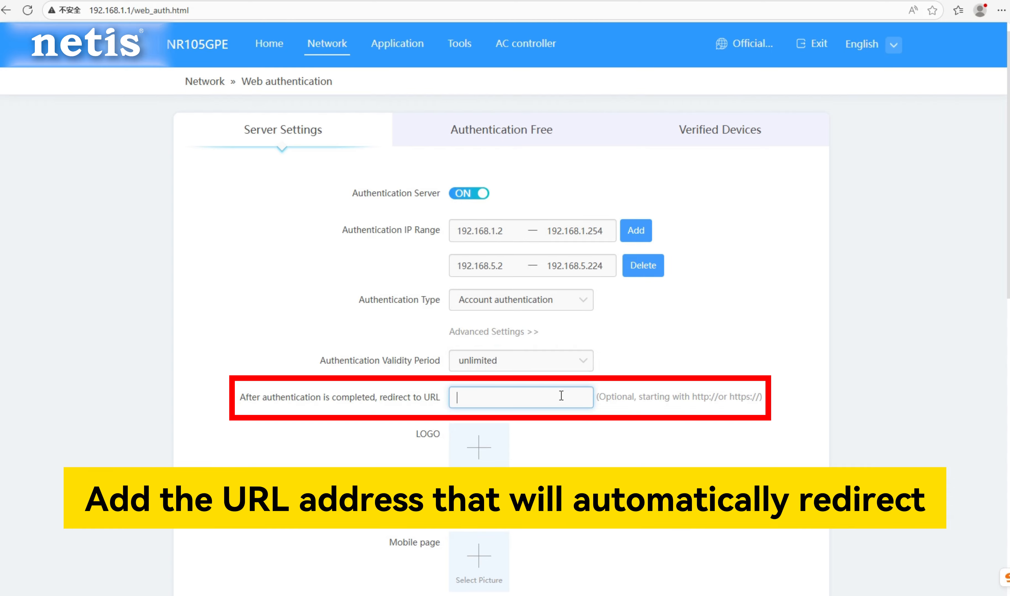
type("https://www.baidu.com")
scroll(577, 434, "down", 1)
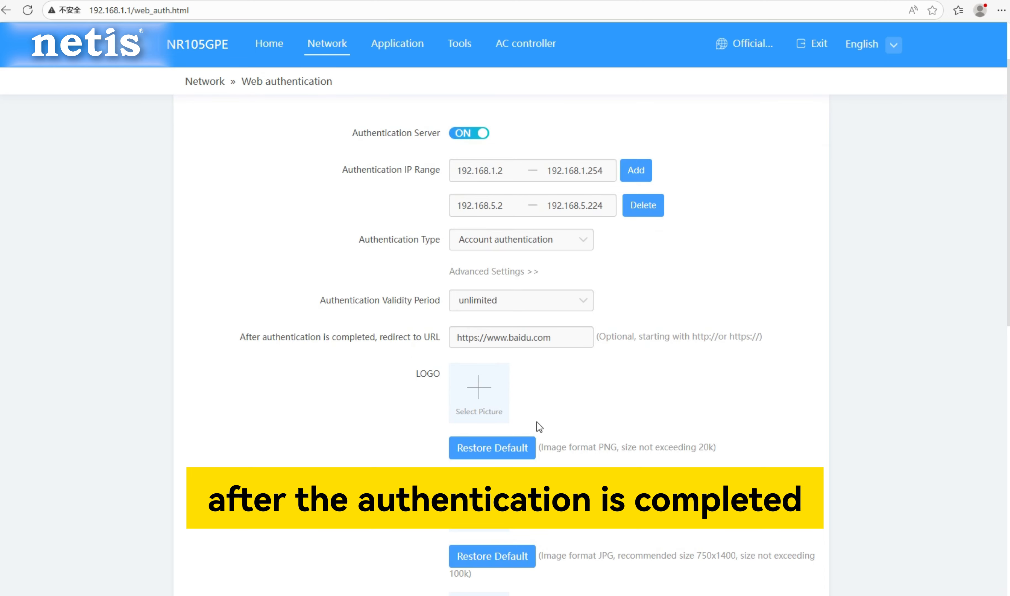
scroll(480, 450, "down", 1)
scroll(479, 451, "down", 3)
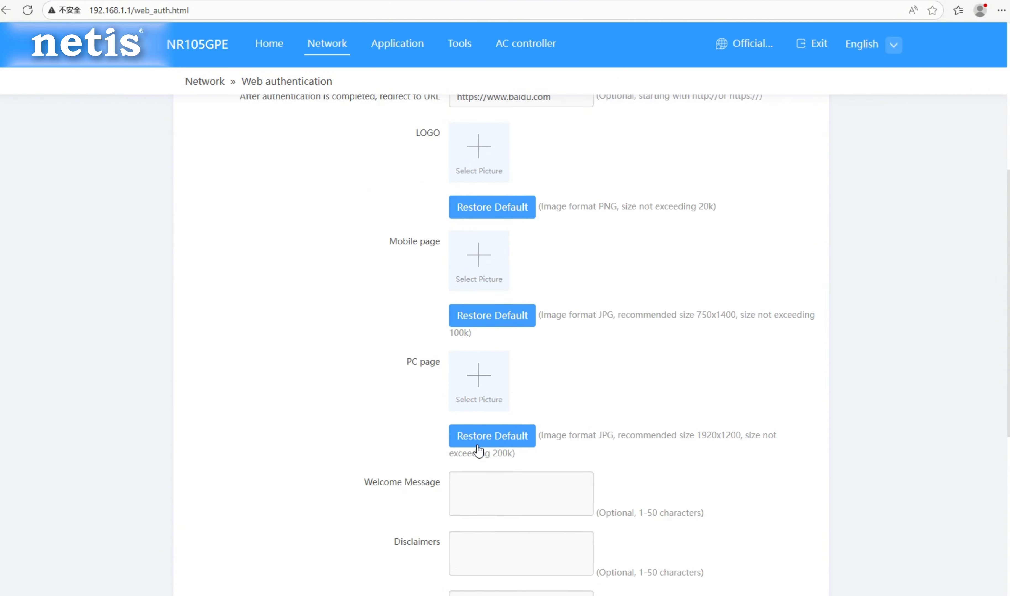
scroll(482, 437, "down", 4)
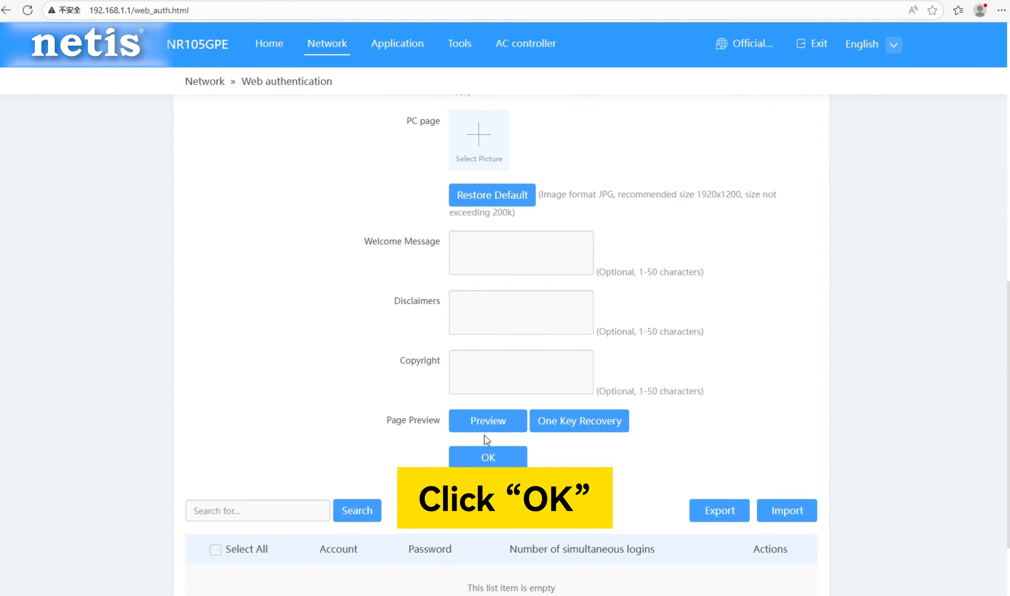
left_click(487, 459)
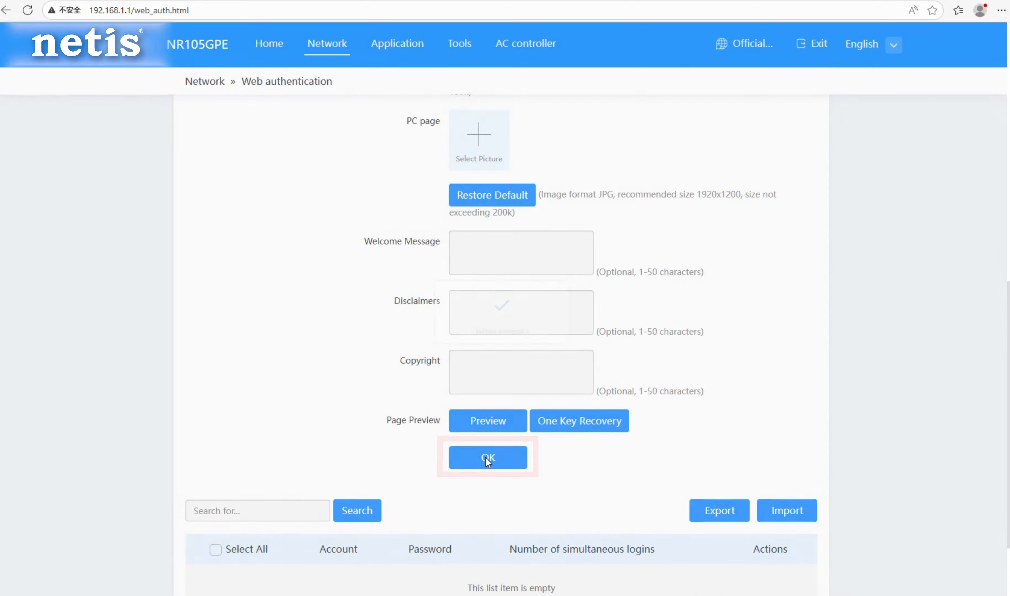
Add an authentication account by entering its account number, its password and 10 simultaneous logins.
scroll(485, 458, "down", 3)
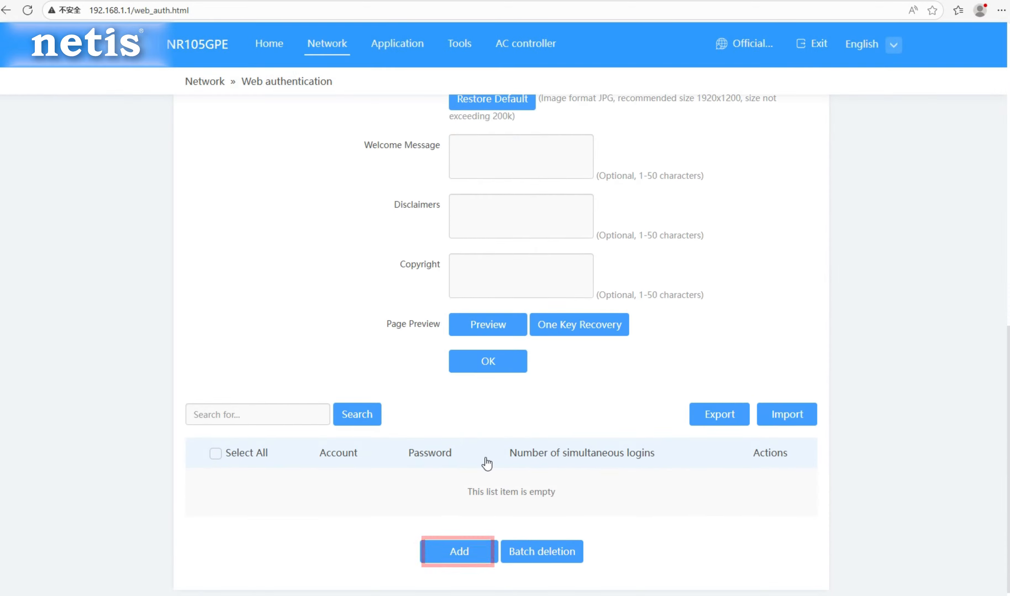
left_click(454, 549)
left_click(507, 147)
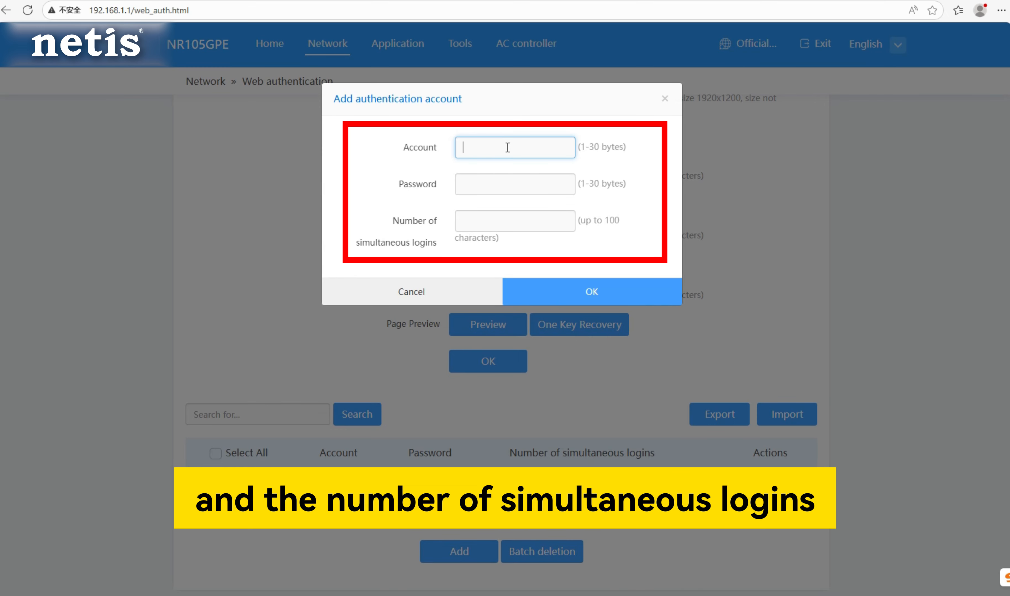
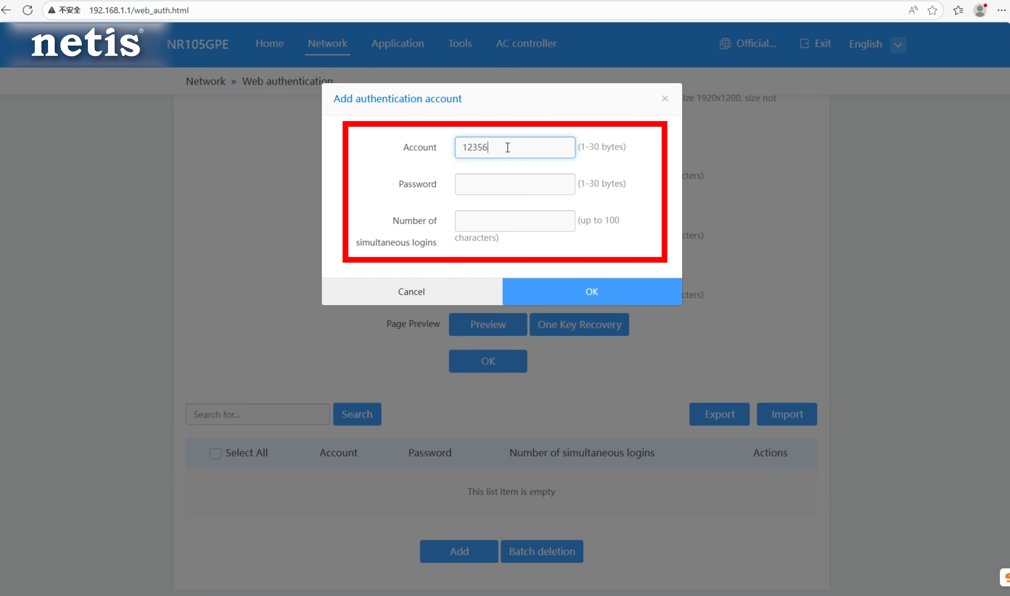
left_click(502, 186)
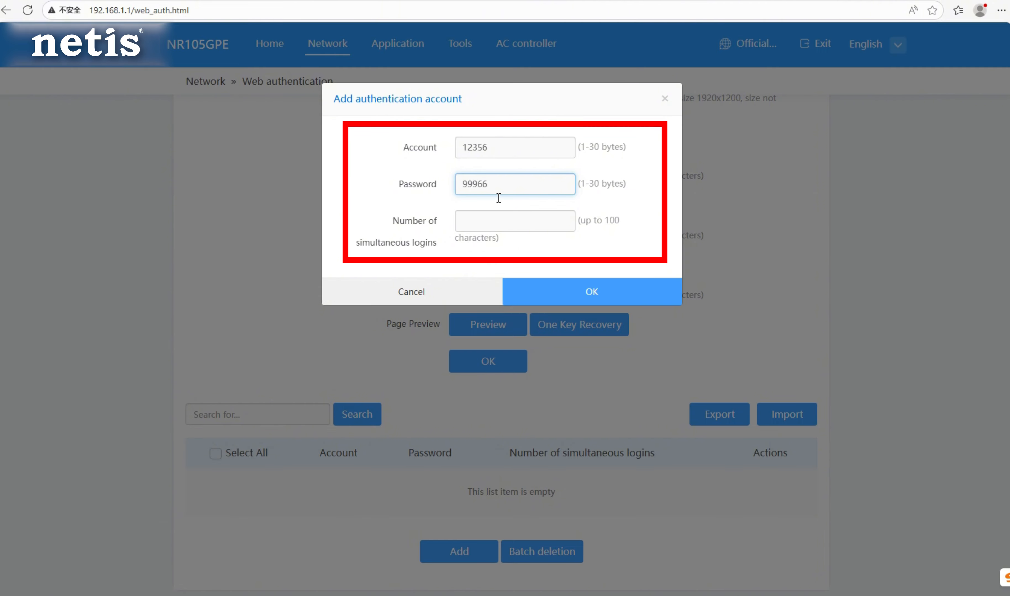
left_click(483, 223)
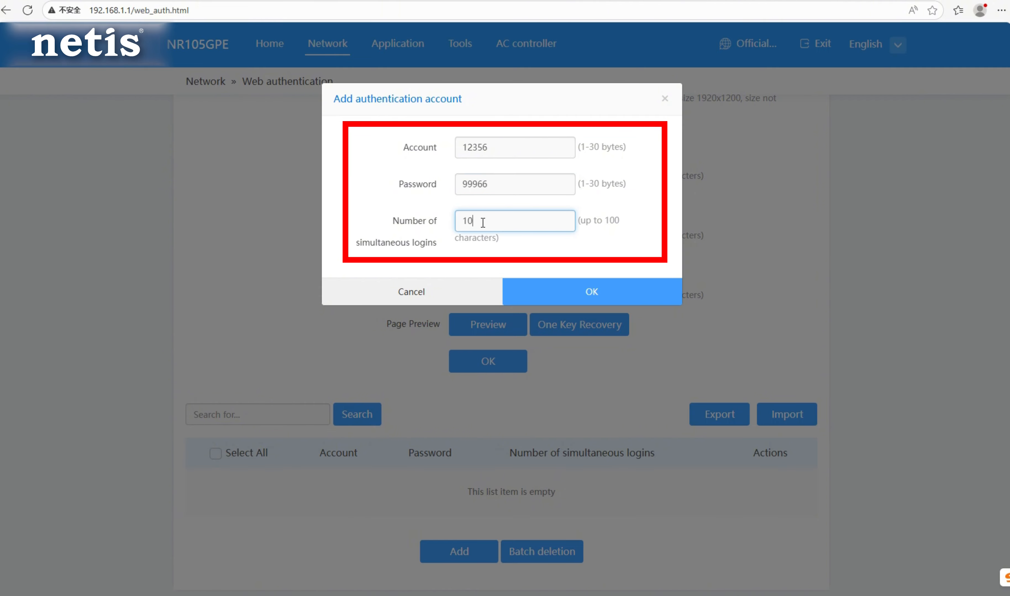
left_click(570, 297)
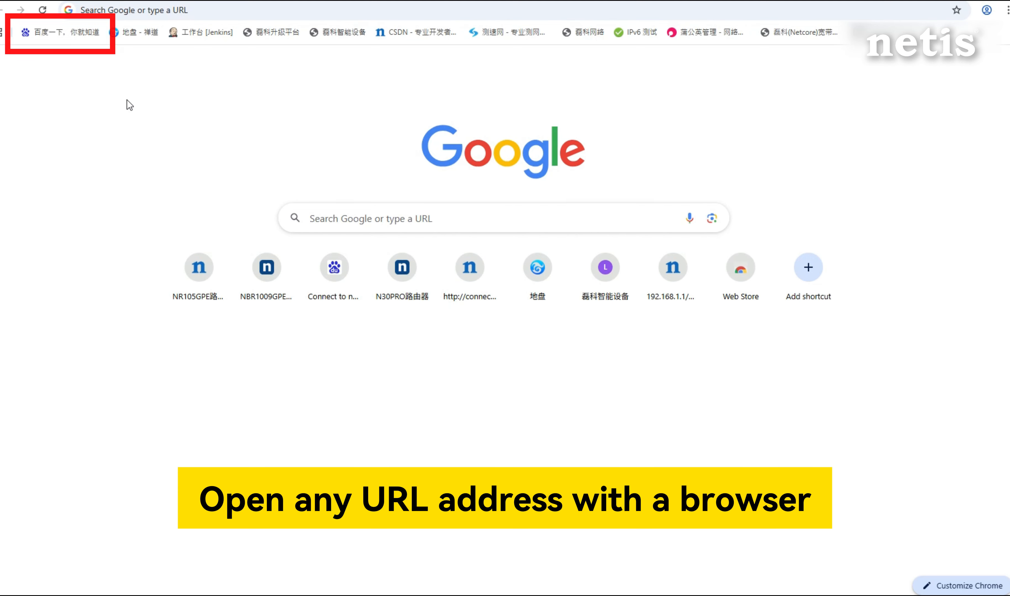
Switch to Chrome, open the bookmarked Baidu site, expand the certificate warning's details and reload the page.
left_click(65, 36)
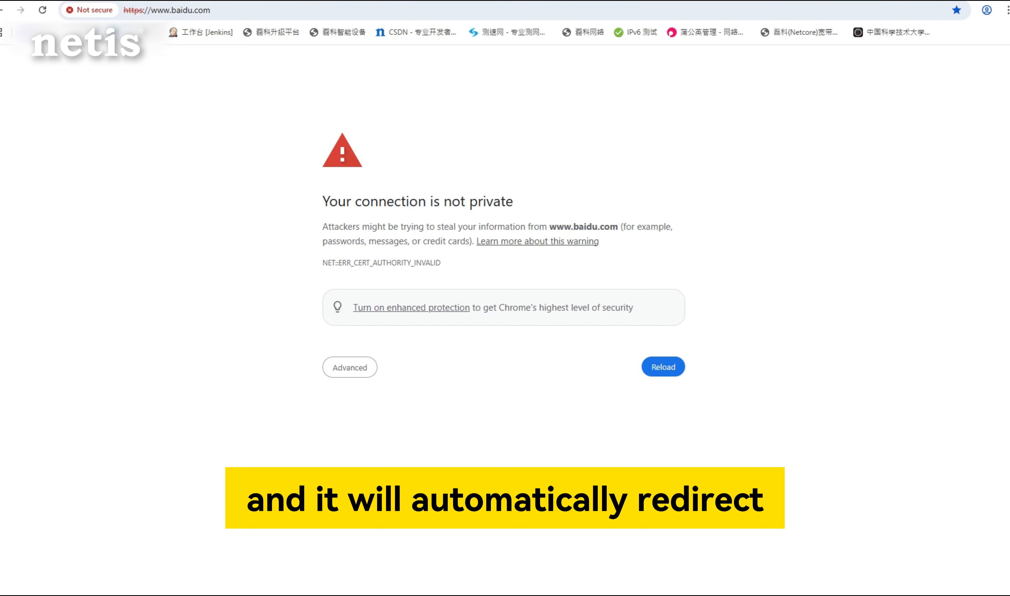
left_click(360, 373)
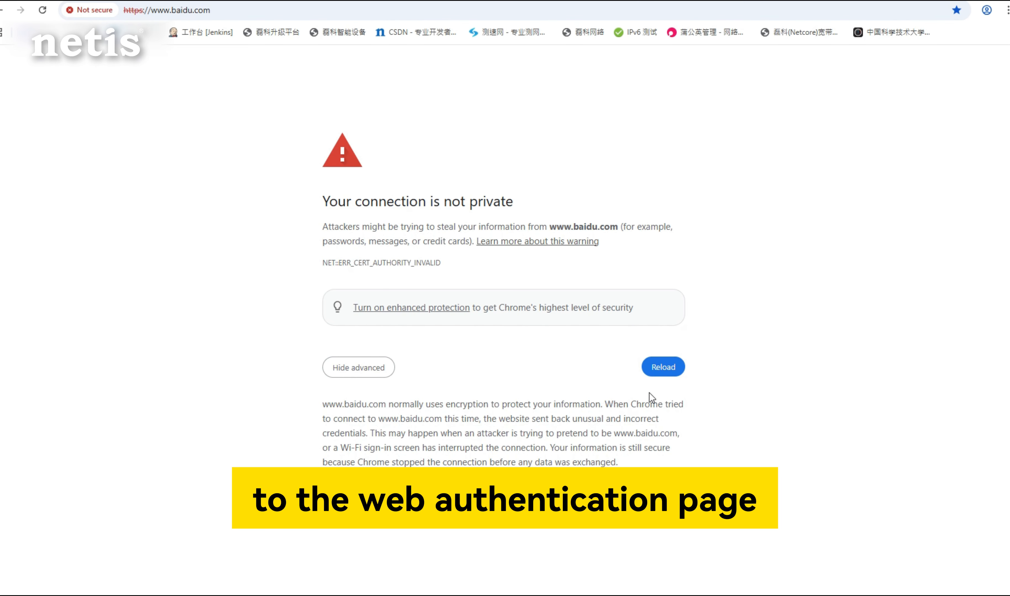
left_click(660, 370)
Log in to the network with the authentication account and password, and continue to the redirect site.
left_click(533, 190)
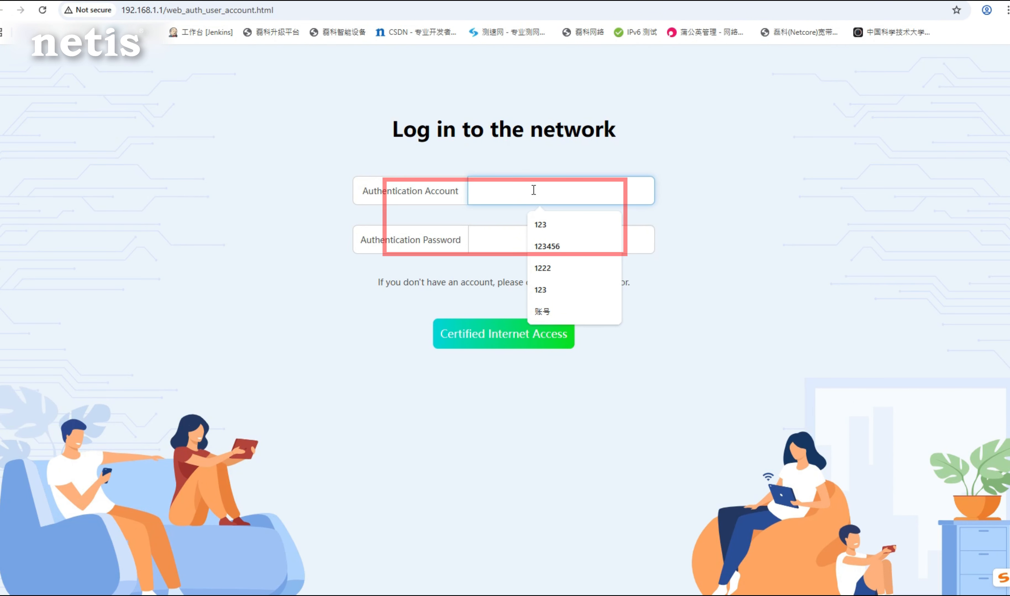
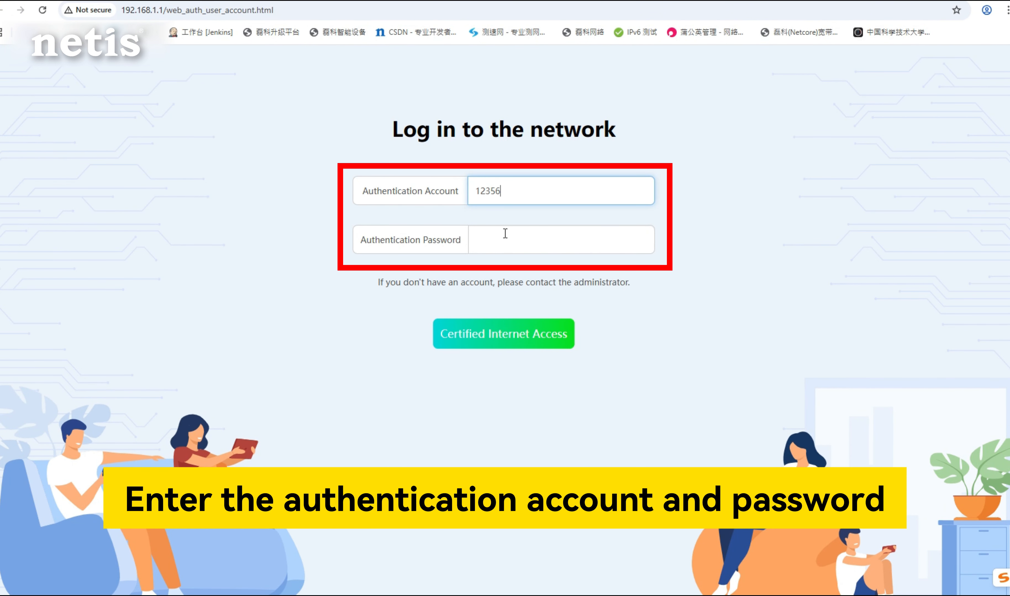
left_click(494, 246)
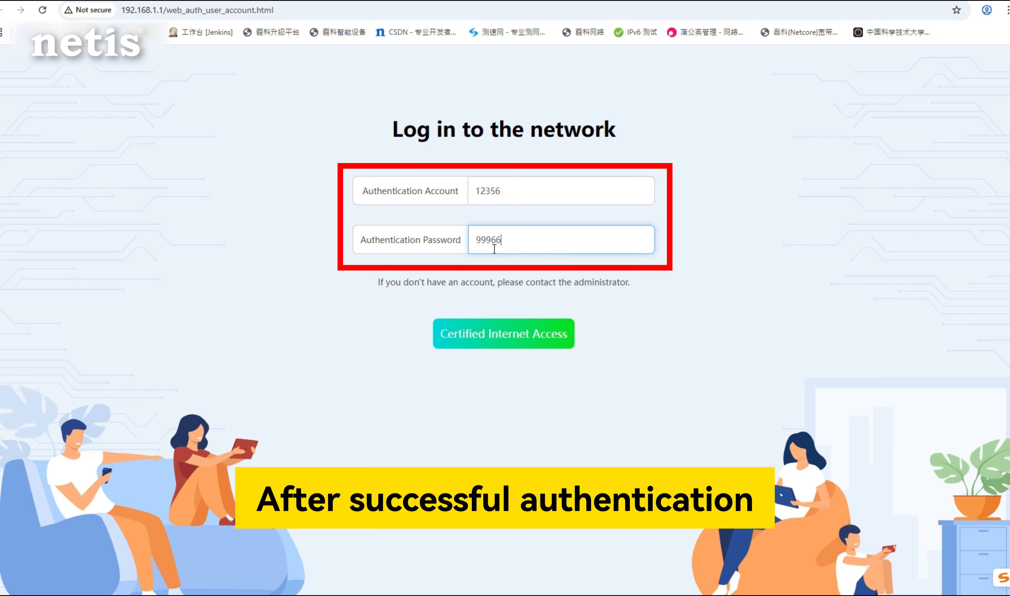
left_click(511, 337)
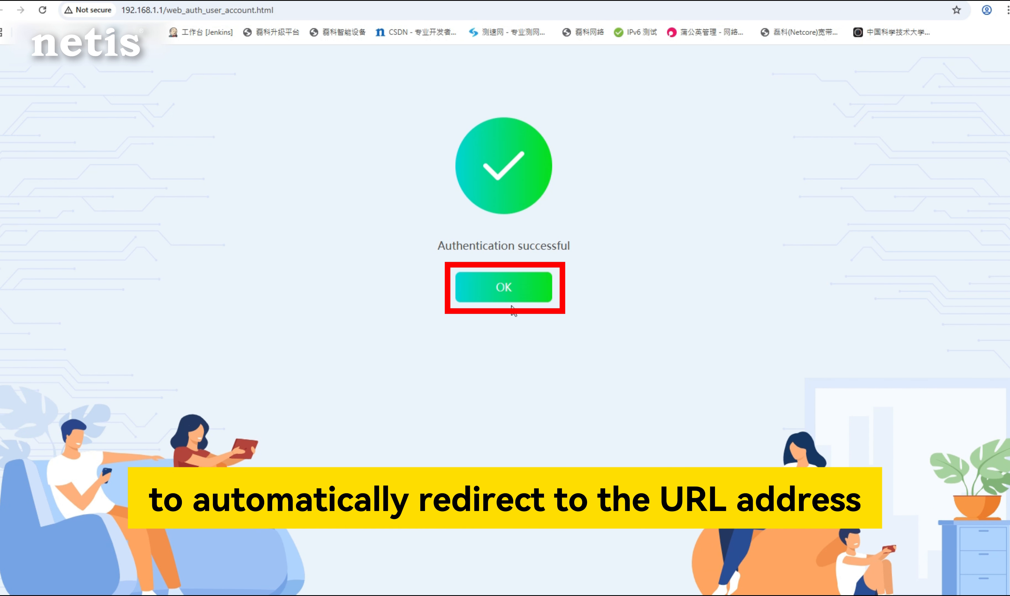
left_click(508, 292)
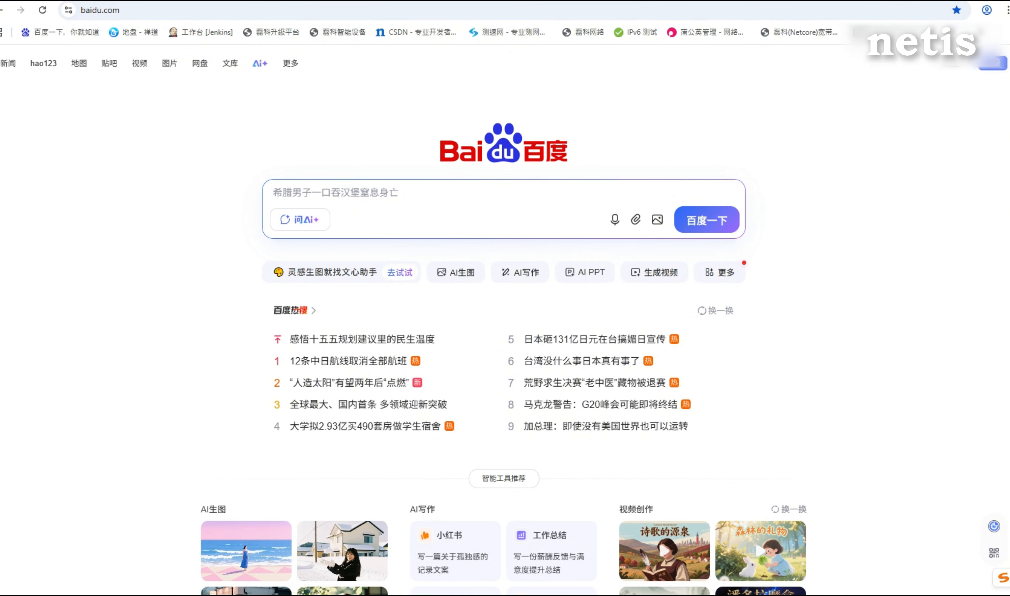
Open the router's management page at 192.168.1.1 in a new tab and go to the Web authentication settings.
key("ctrl+t")
type("192.168.1")
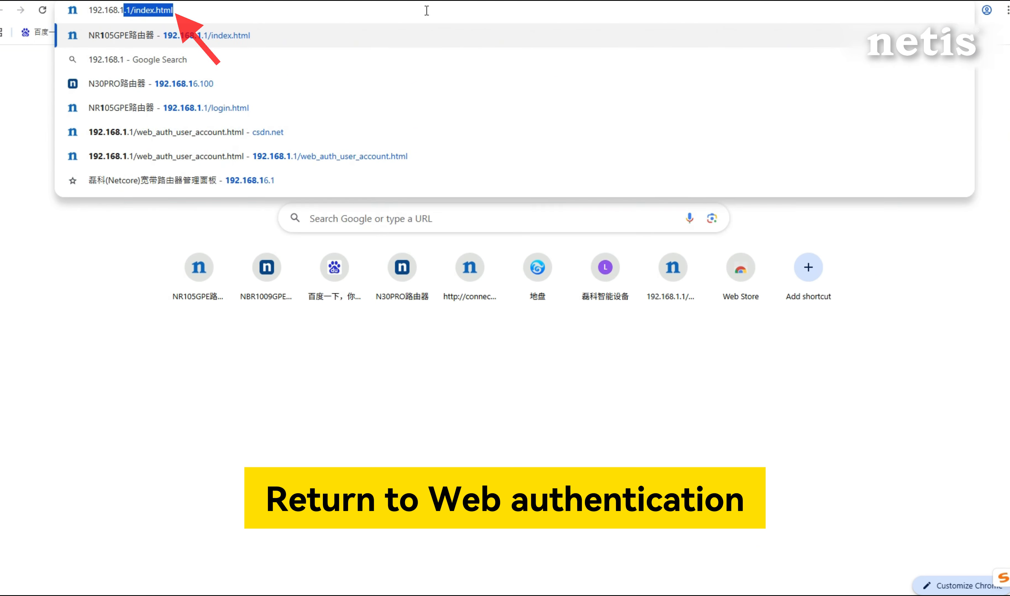
key("Return")
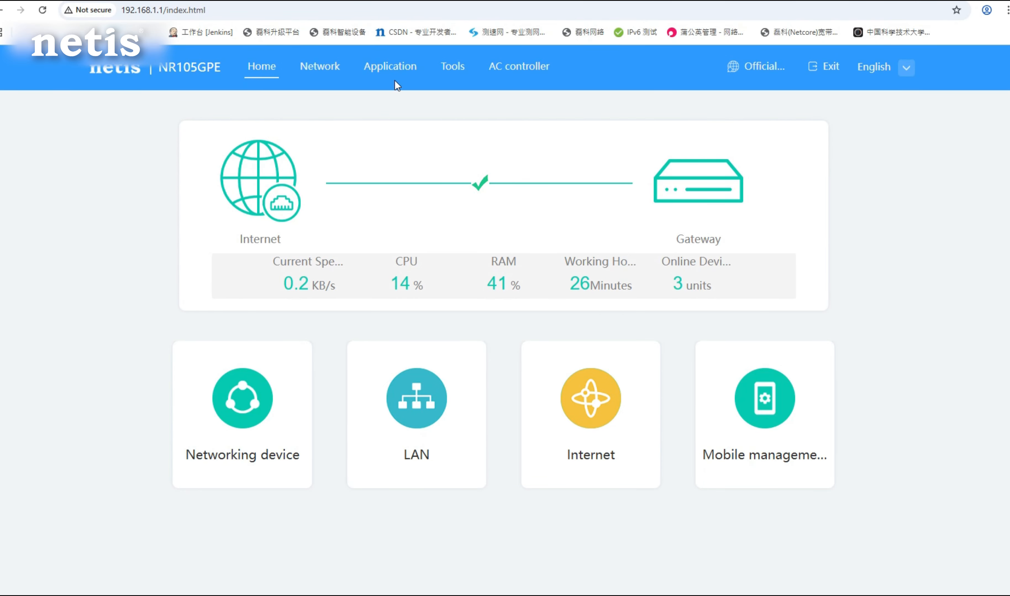
left_click(322, 68)
left_click(437, 403)
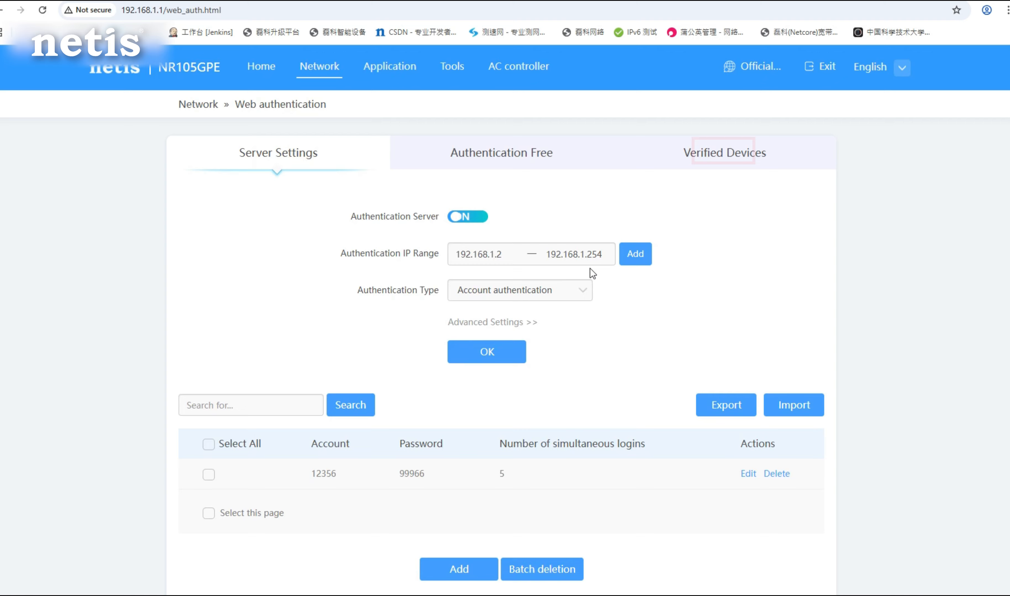
Examine the verified devices list, including the account entry and the columns further along the table.
left_click(700, 162)
left_click_drag(362, 282, 266, 273)
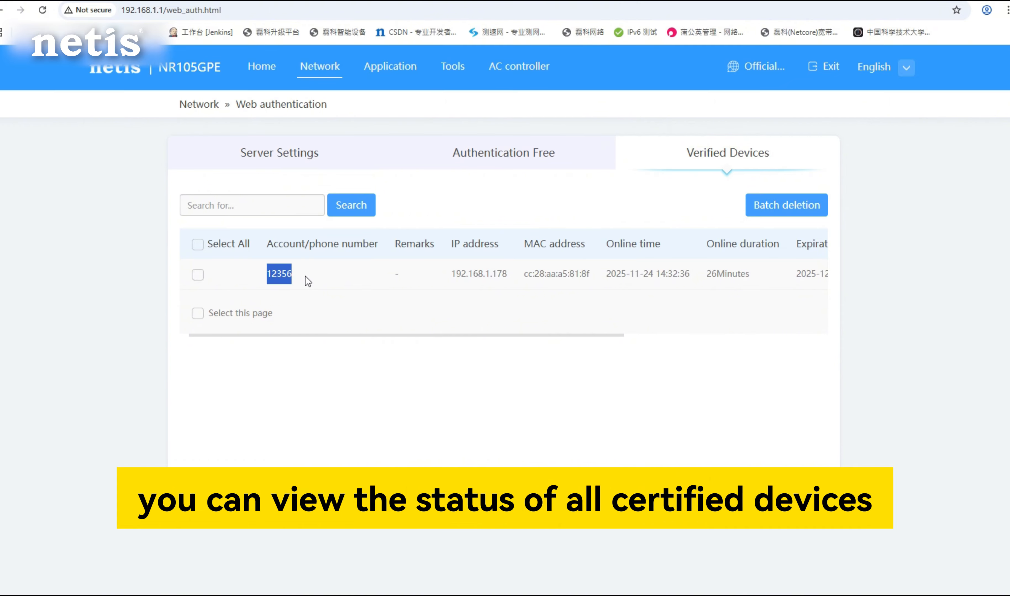
left_click_drag(429, 337, 611, 350)
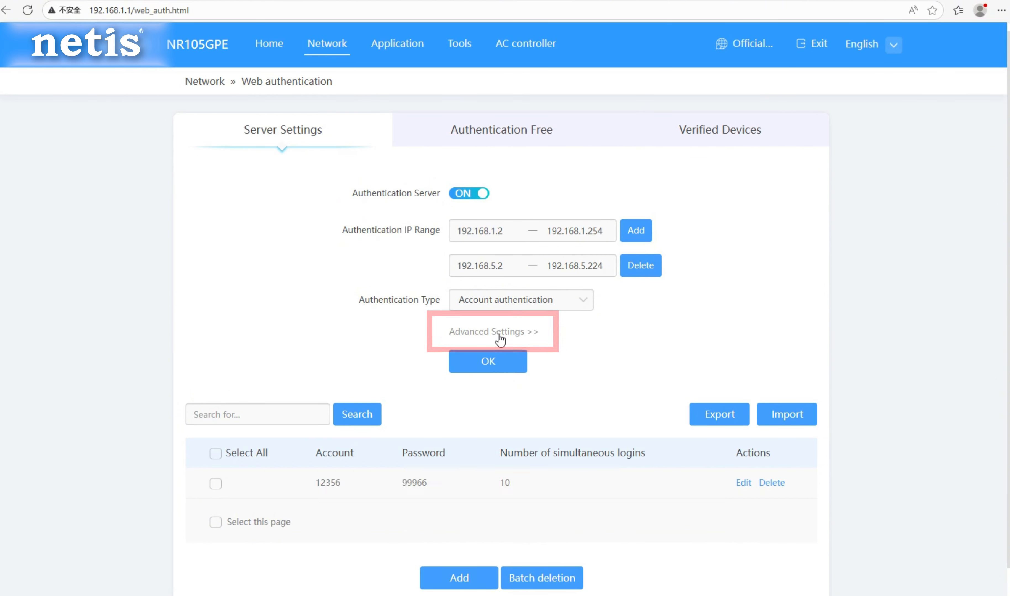
Switch to Edge, expand the advanced server settings and check the URL used for redirecting after authentication.
left_click(499, 336)
scroll(515, 357, "down", 2)
left_click(559, 338)
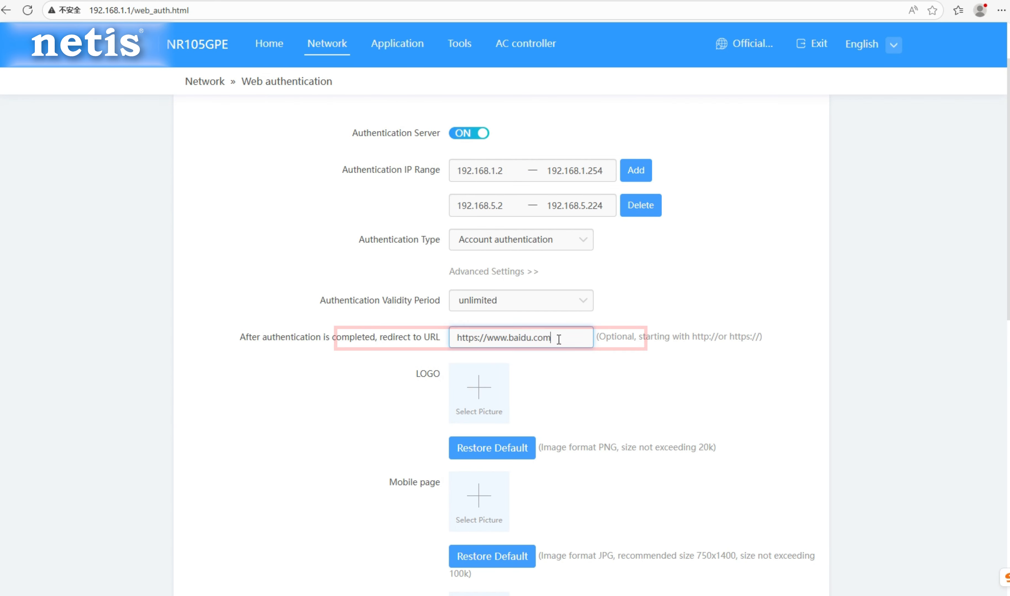
left_click_drag(559, 340, 454, 340)
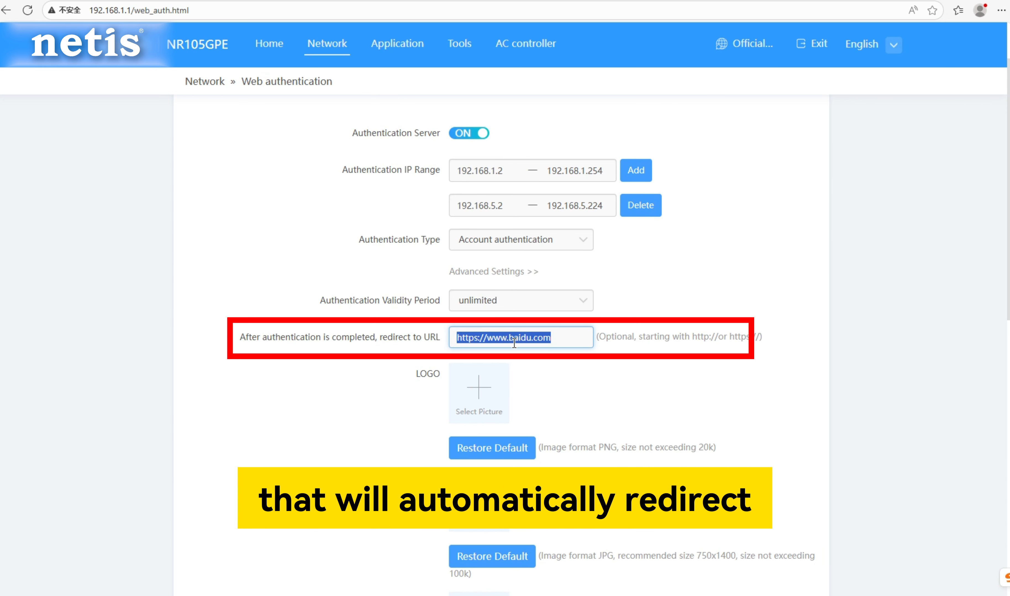
left_click(549, 377)
Add netis.png as the custom logo image for the authentication page.
scroll(549, 376, "down", 1)
scroll(549, 376, "down", 1)
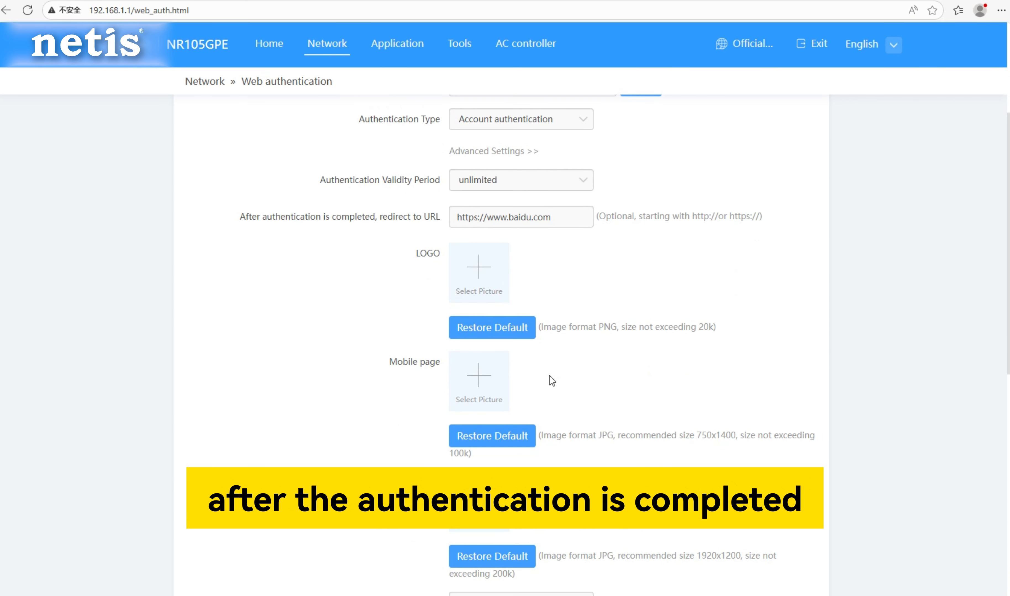
left_click(492, 277)
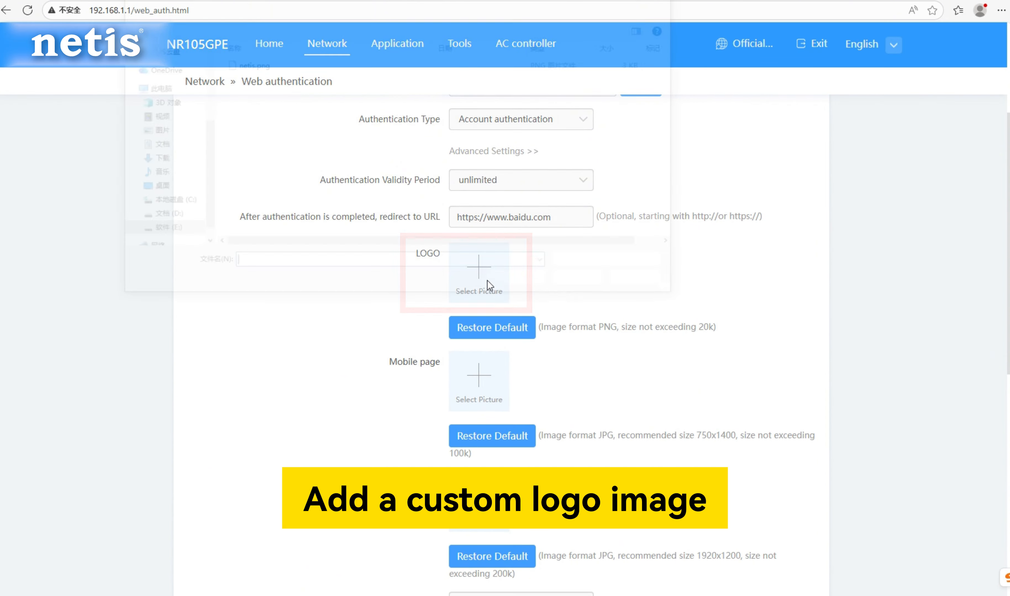
double_click(248, 63)
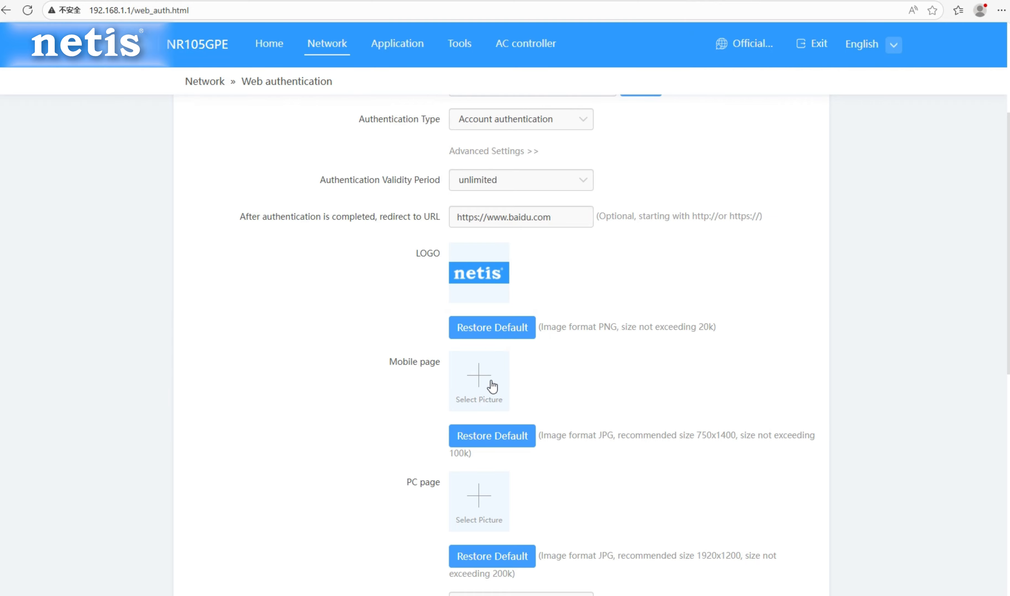
Set m.jpg as the background image for the mobile authentication page.
scroll(493, 386, "down", 3)
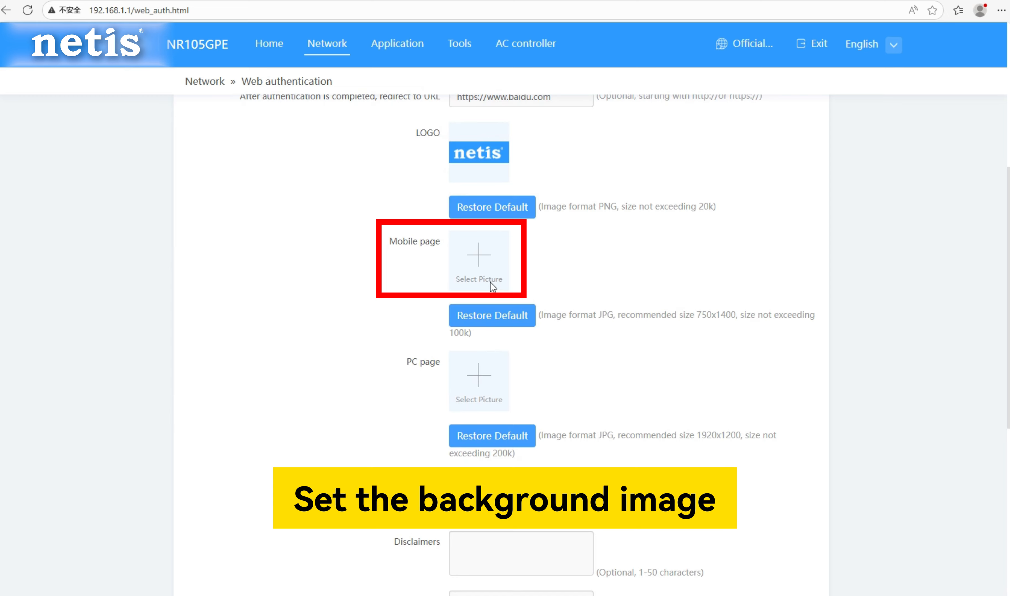
left_click(491, 280)
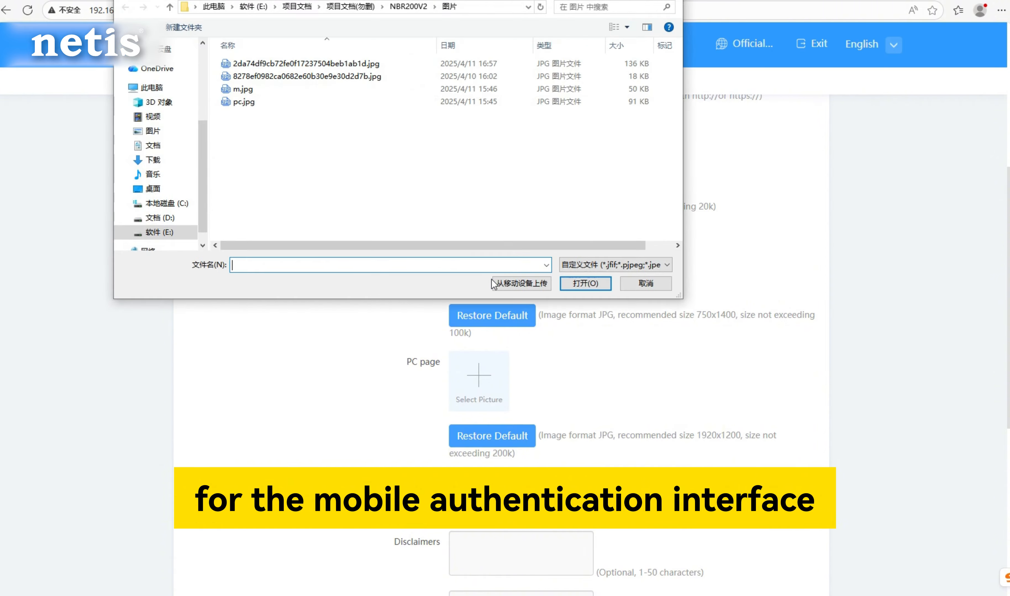
double_click(260, 88)
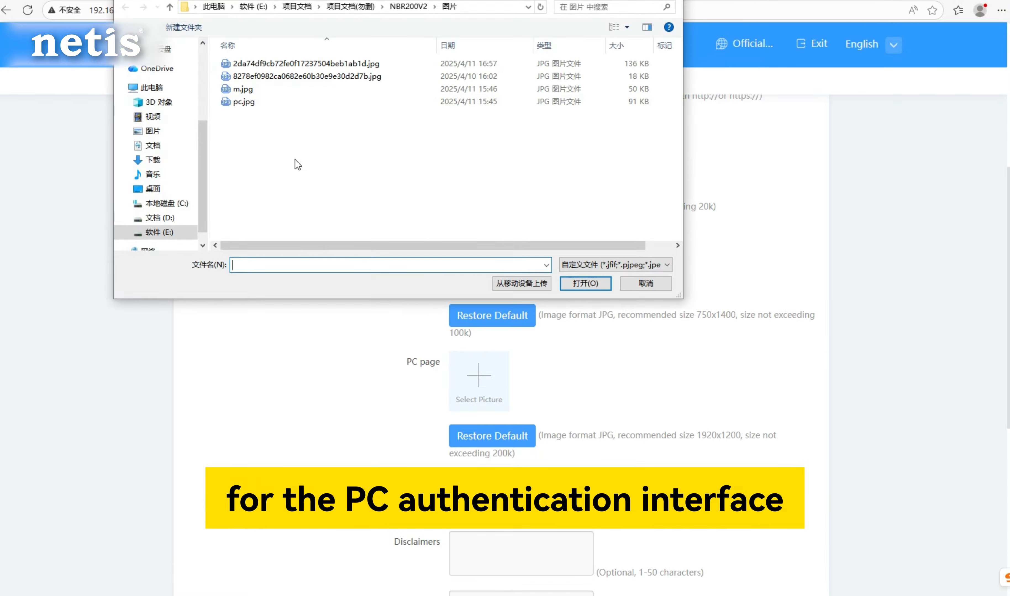
Set pc.jpg as the PC page background and enter "Welcome to use the netis router" as the welcome message.
double_click(263, 100)
scroll(348, 308, "down", 3)
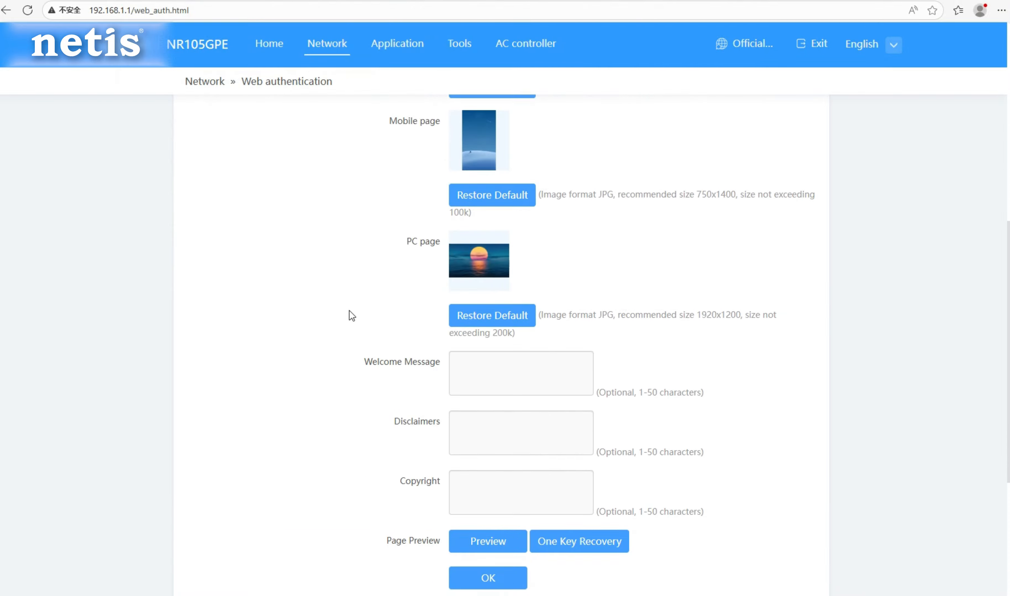
scroll(349, 311, "down", 2)
left_click(543, 308)
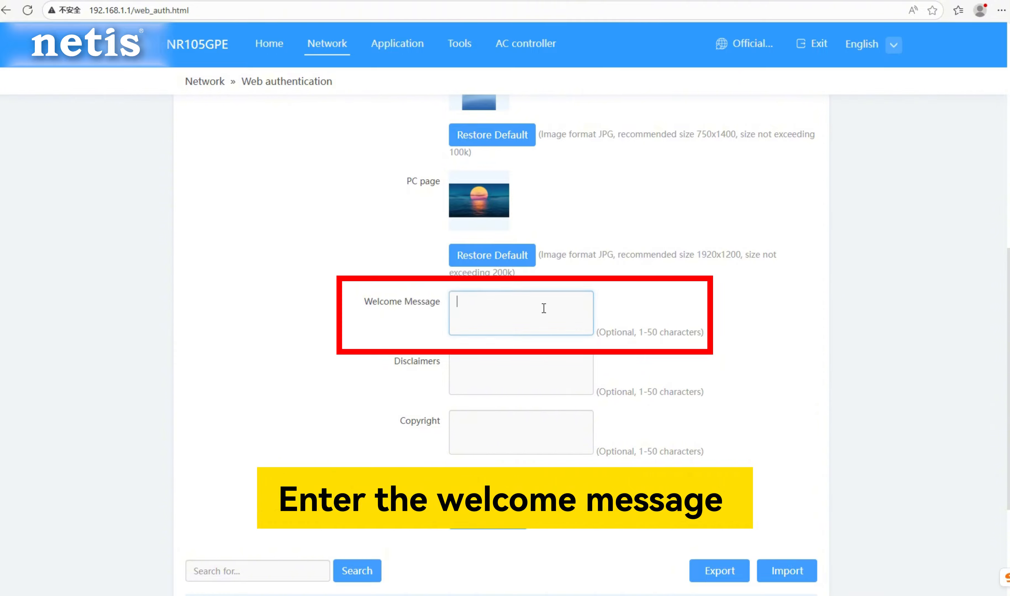
type("Welcome to use the netis router")
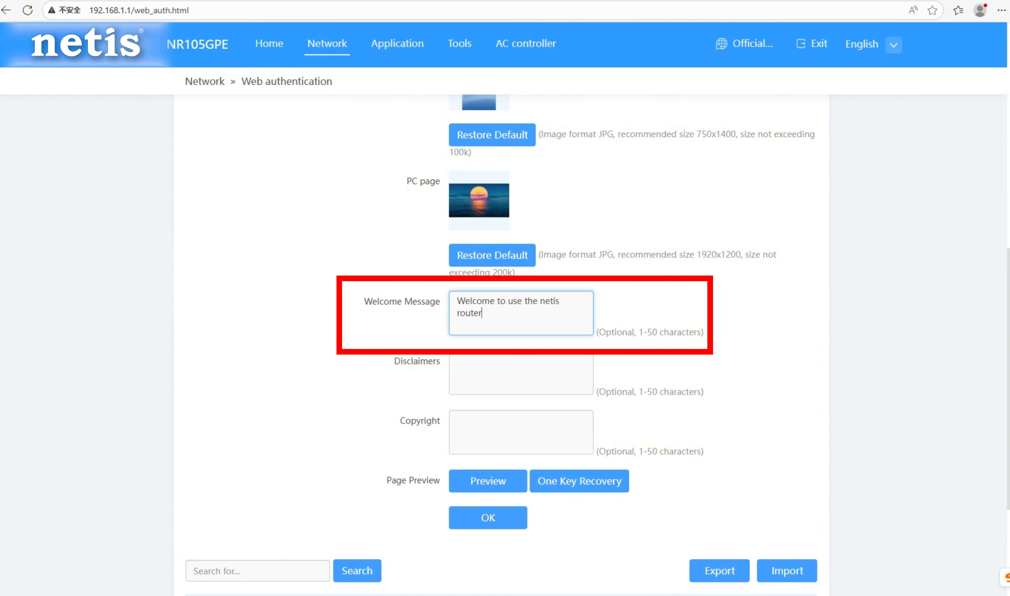
Copy the line "Please comply with local laws and regulations" from the text notes into the authentication page's disclaimers.
left_click(481, 595)
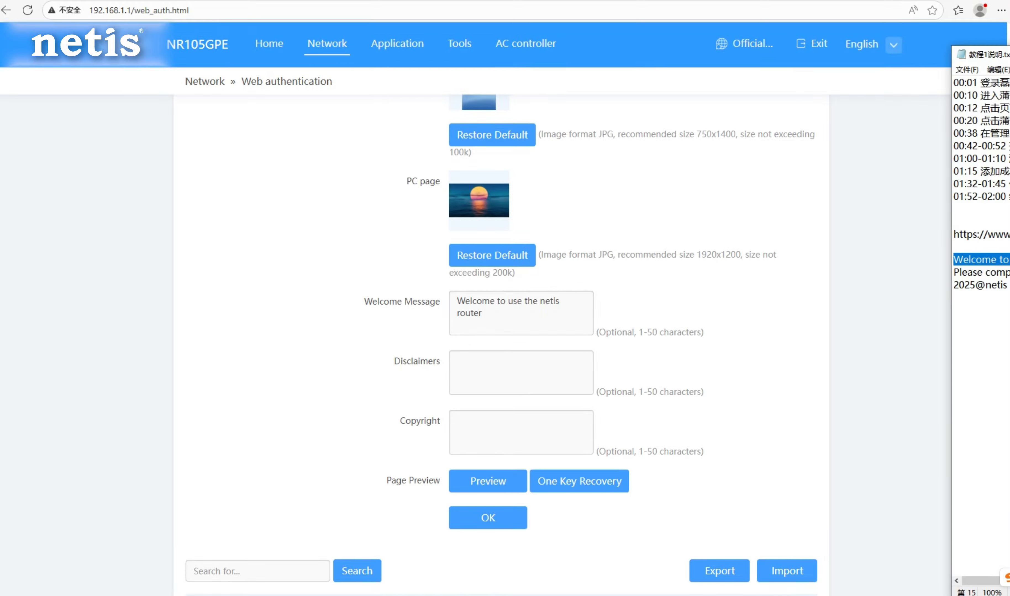
left_click(1007, 272)
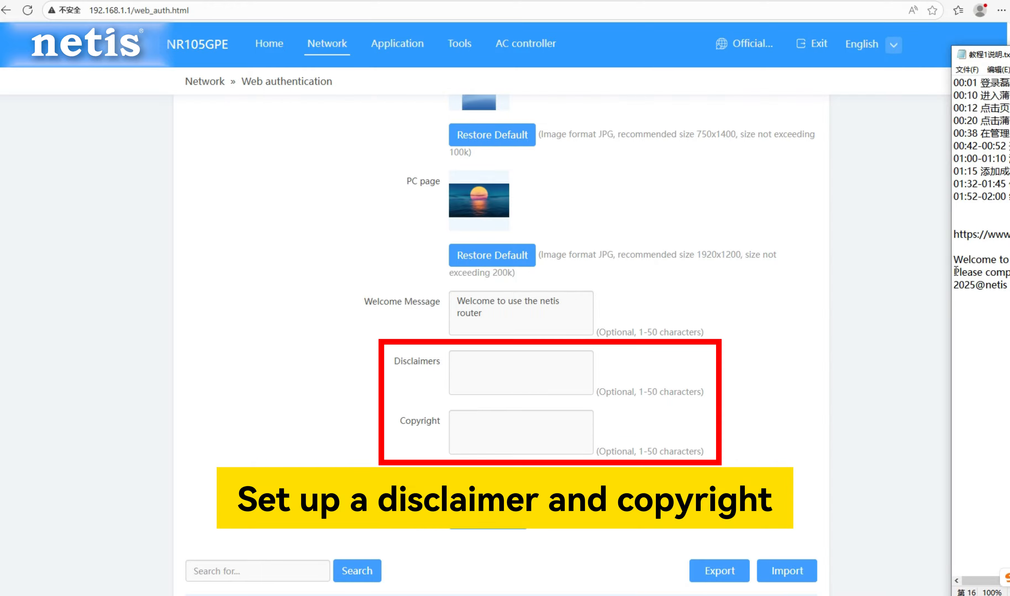
left_click_drag(955, 271, 1008, 272)
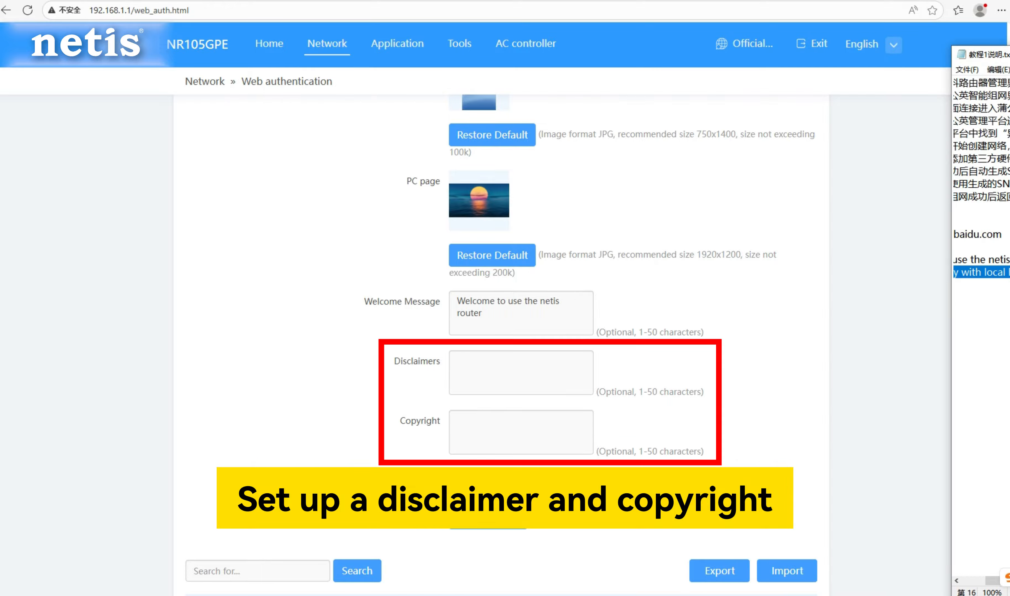
left_click(492, 360)
type("Please comply with local laws and regulations")
Copy "2025@netis" from the text notes into the authentication page's copyright text.
left_click(1009, 286)
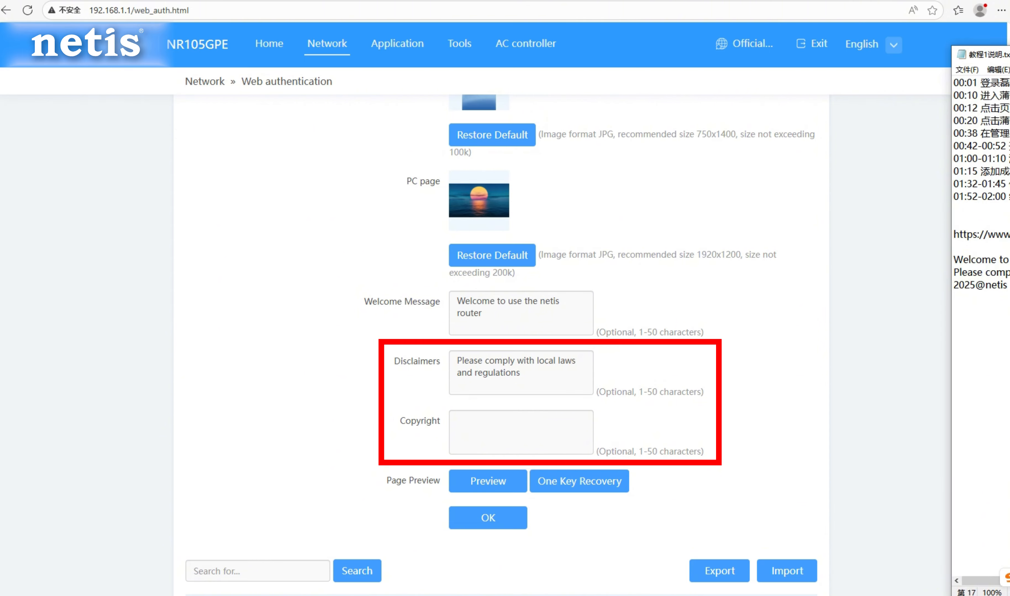
left_click_drag(1009, 286, 948, 295)
key("ctrl+c")
left_click(568, 447)
key("ctrl+v")
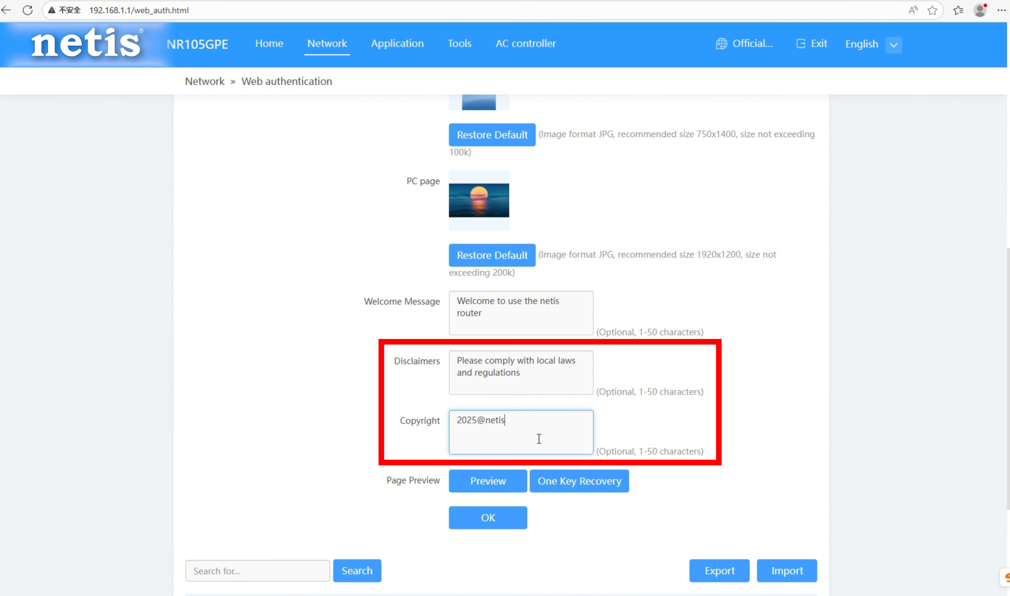
Preview the customized PC authentication page, including its account and password fields, and save the server settings after exiting the preview.
scroll(510, 465, "down", 3)
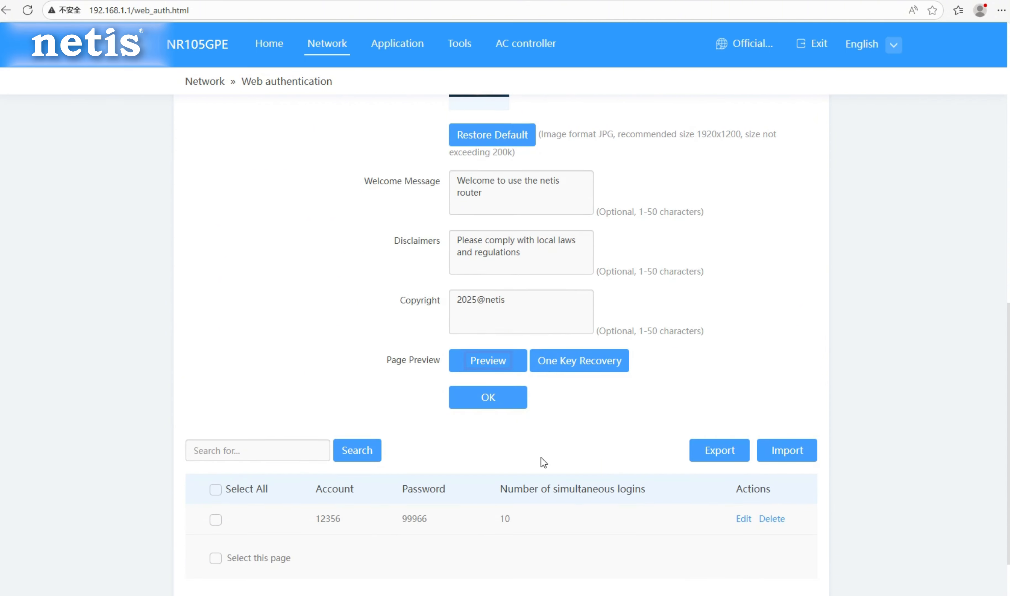
left_click(498, 358)
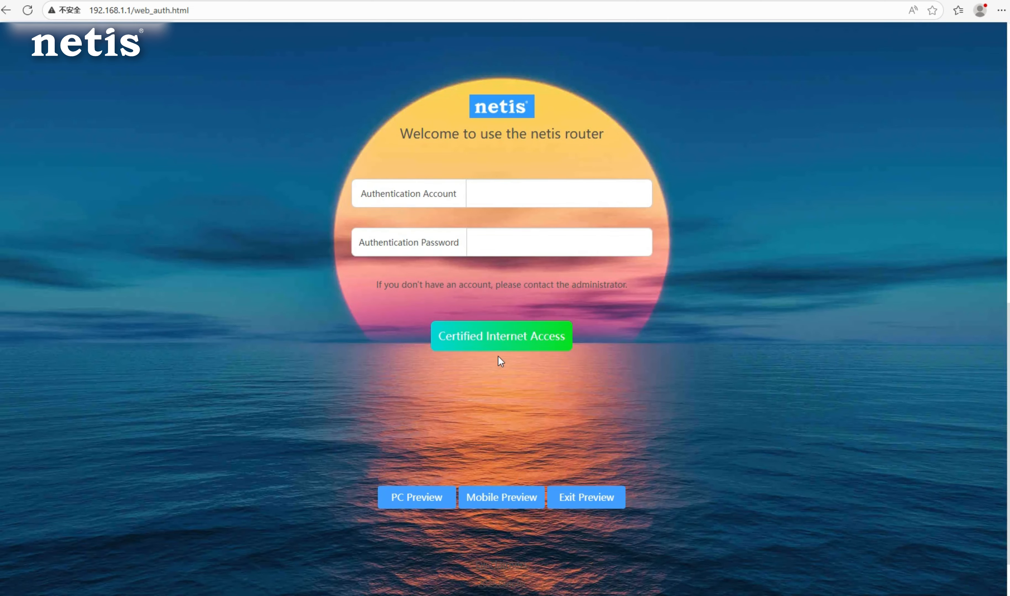
left_click(509, 200)
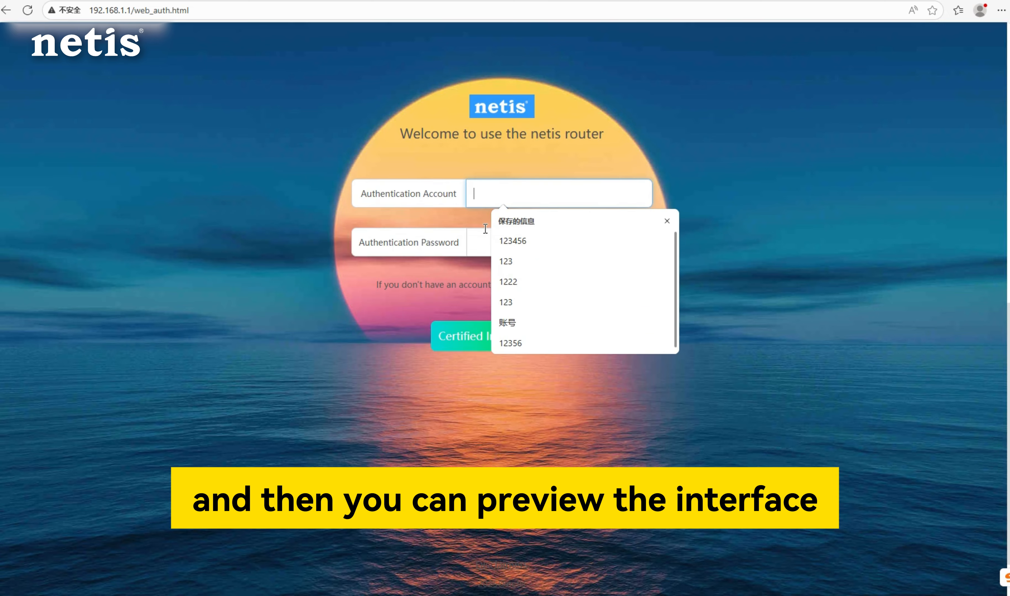
left_click(480, 238)
left_click(375, 288)
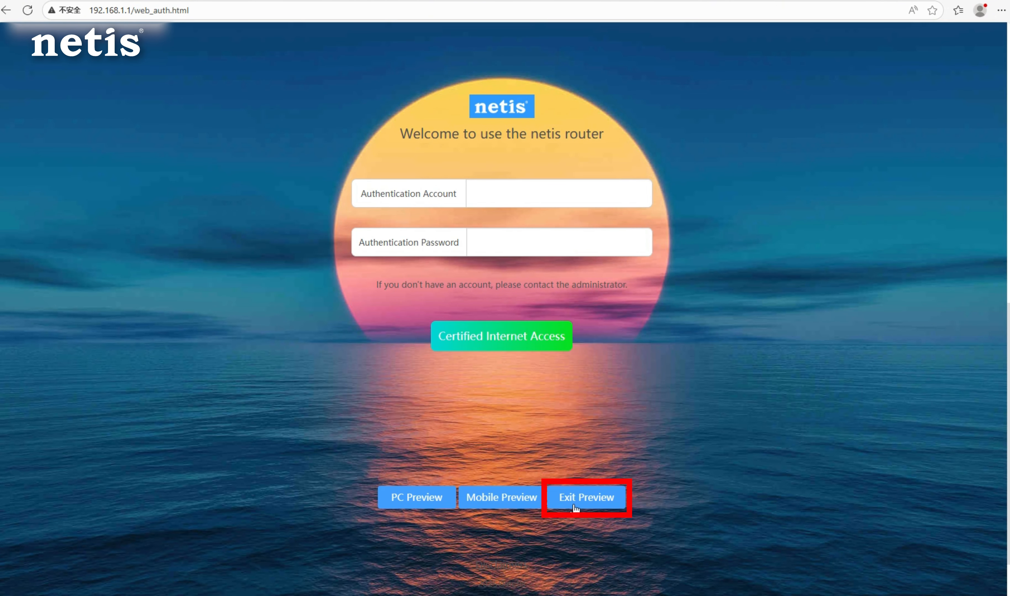
left_click(575, 507)
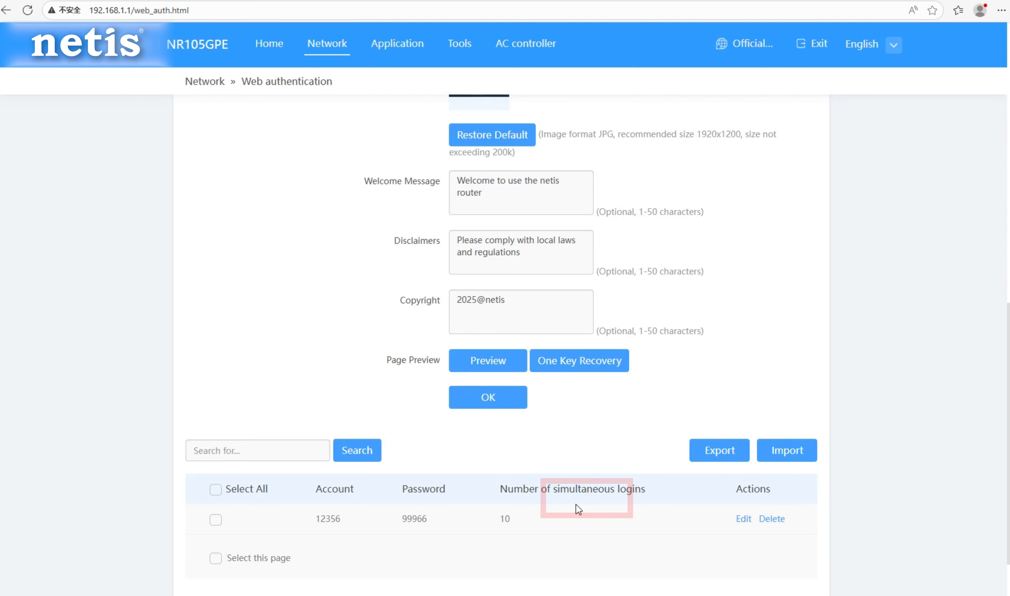
left_click(499, 403)
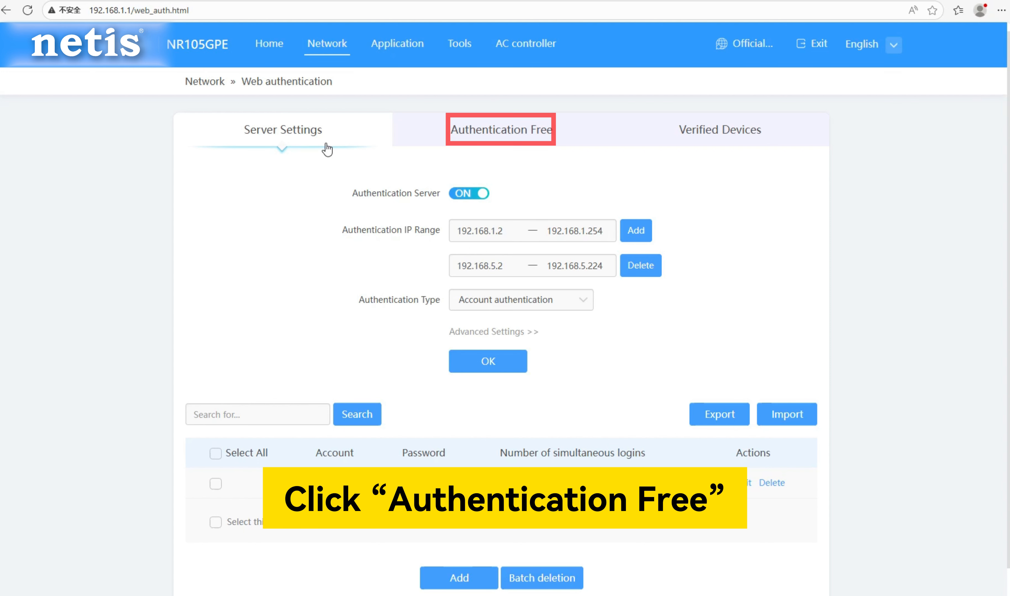
Add an authentication-free entry of type User IP for 192.168.1.180 with the remark 本机.
left_click(474, 142)
left_click(497, 196)
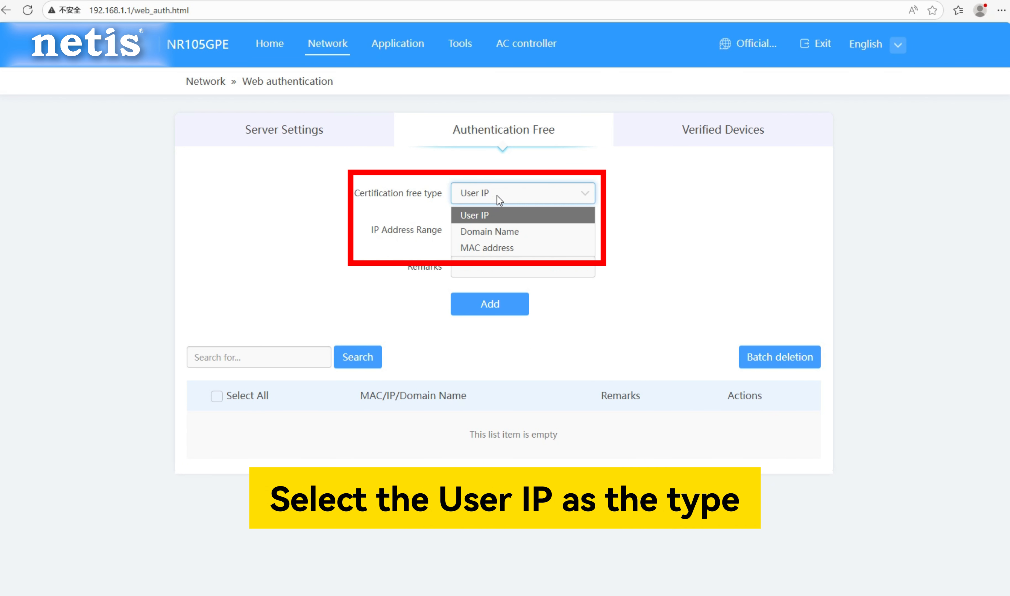
left_click(475, 215)
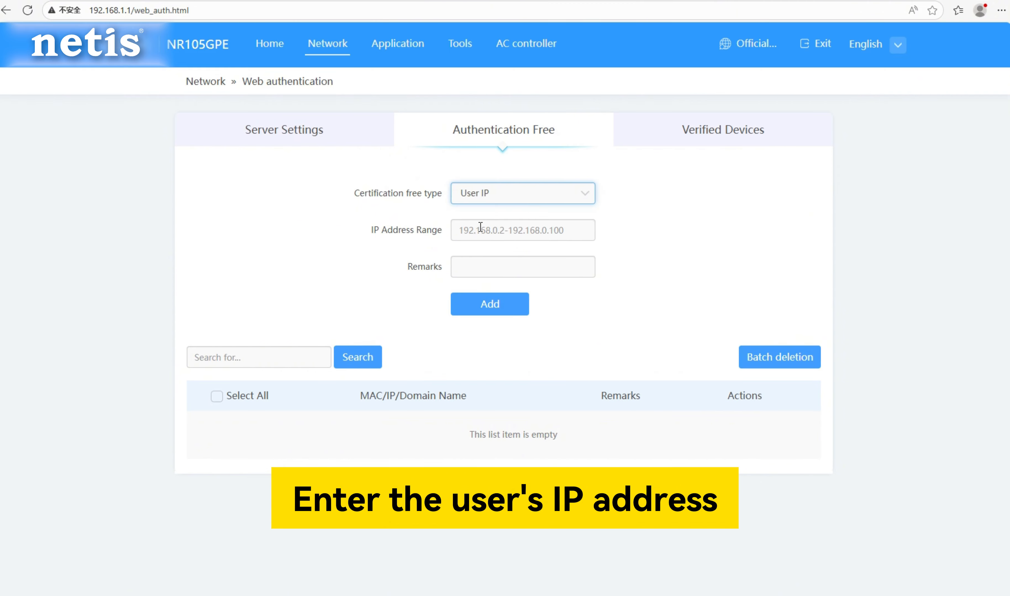
left_click(479, 230)
type("192.16")
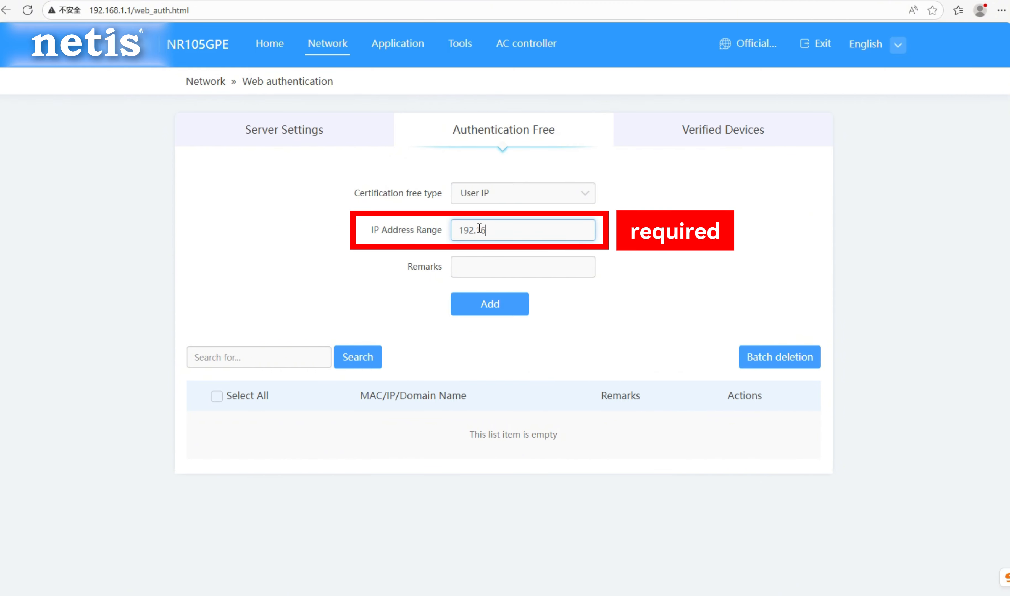
type("8.1.180")
left_click(496, 266)
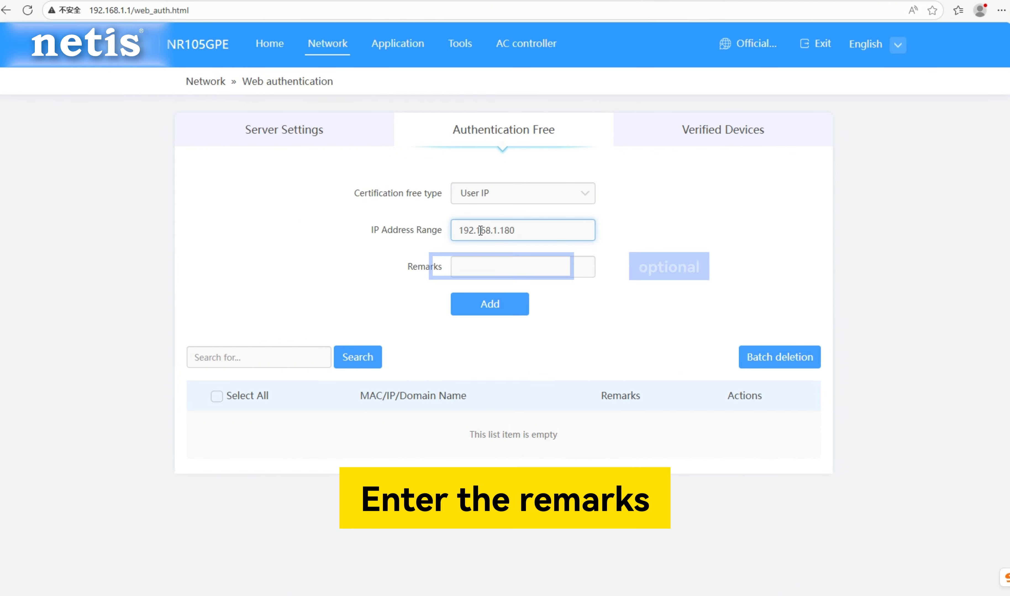
type("benji")
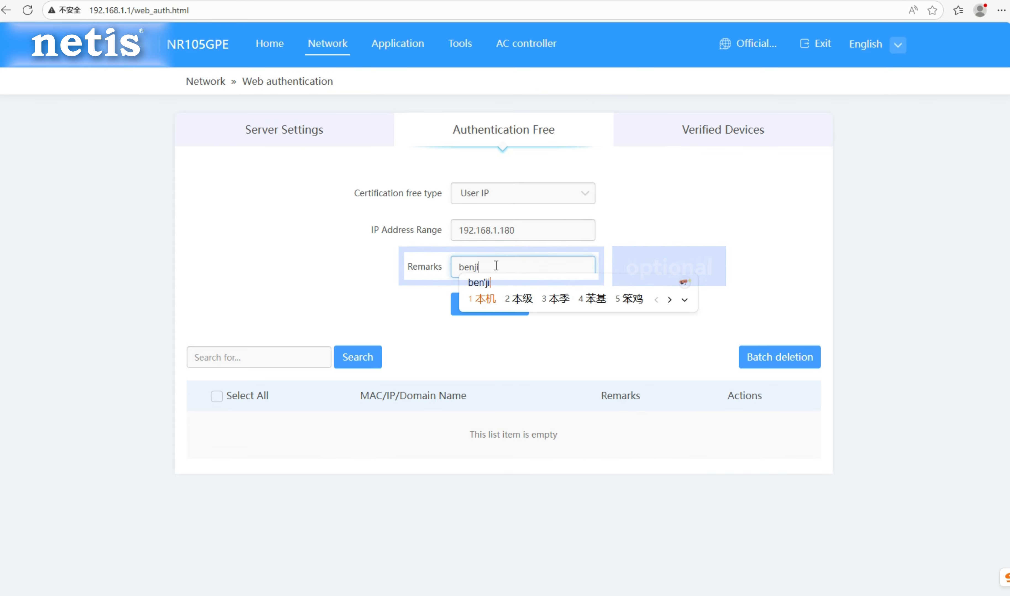
key("space")
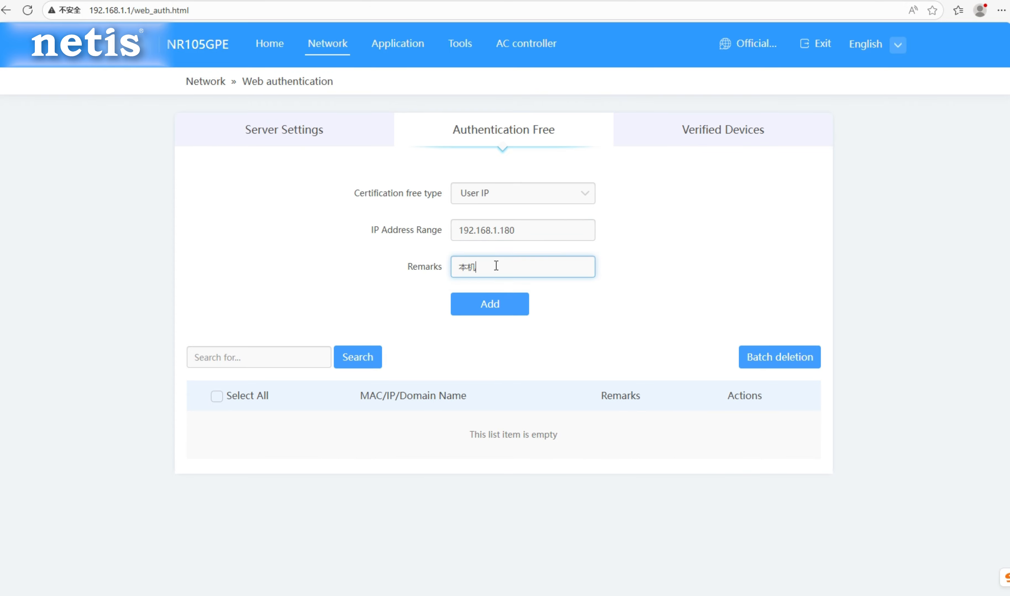
left_click(496, 308)
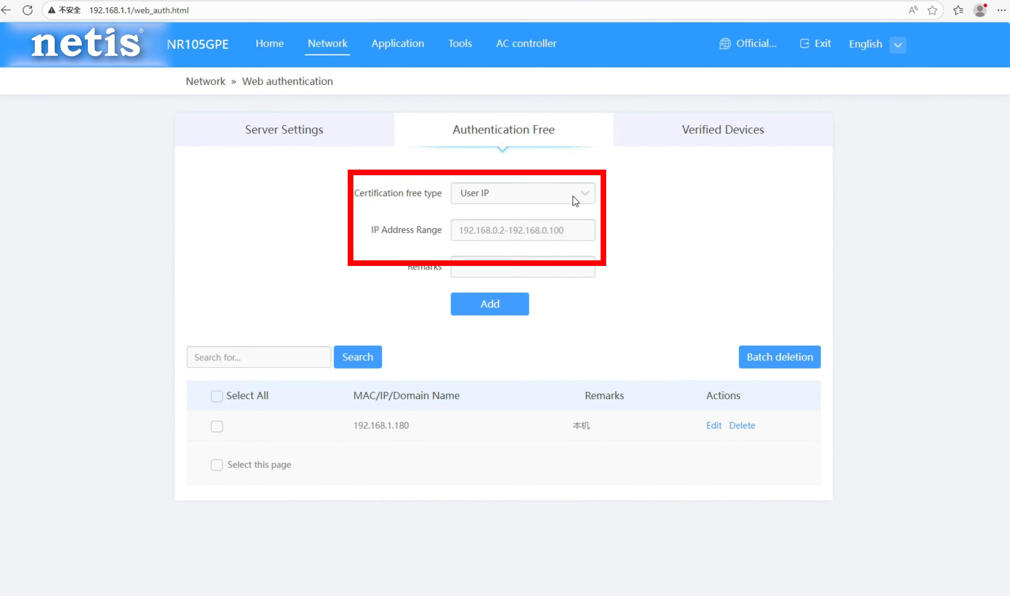
Add an authentication-free entry of type Domain Name for baidu.com with the remark 百度.
left_click(573, 196)
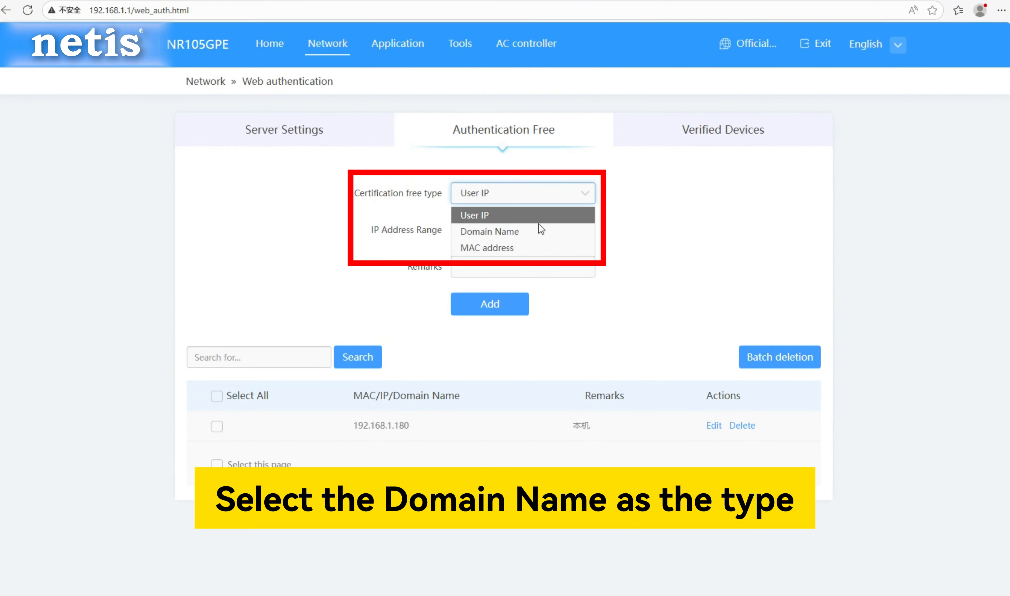
left_click(524, 231)
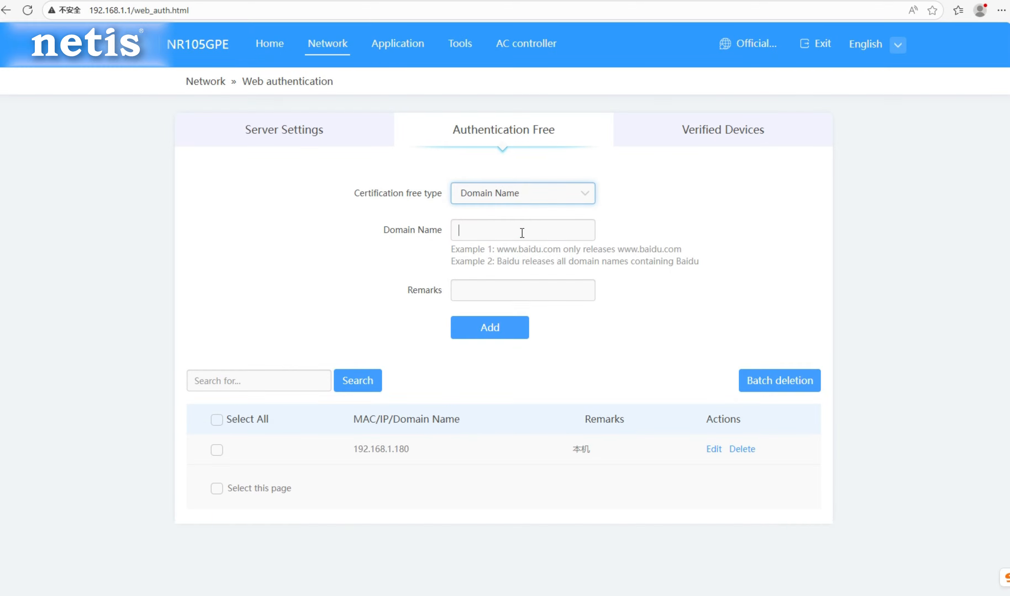
left_click(524, 233)
type("baidu.co")
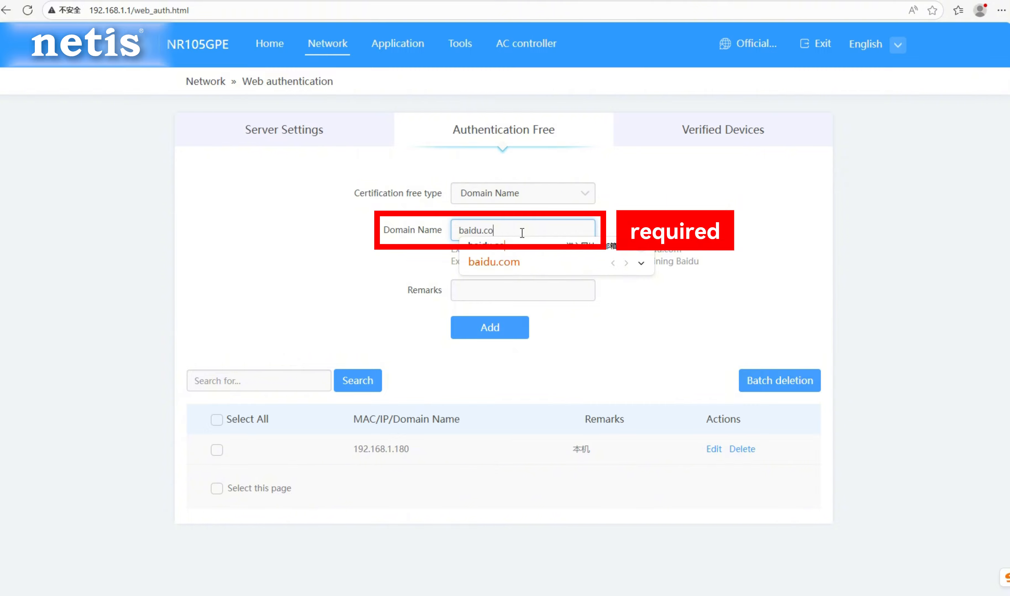
type("m")
left_click(501, 296)
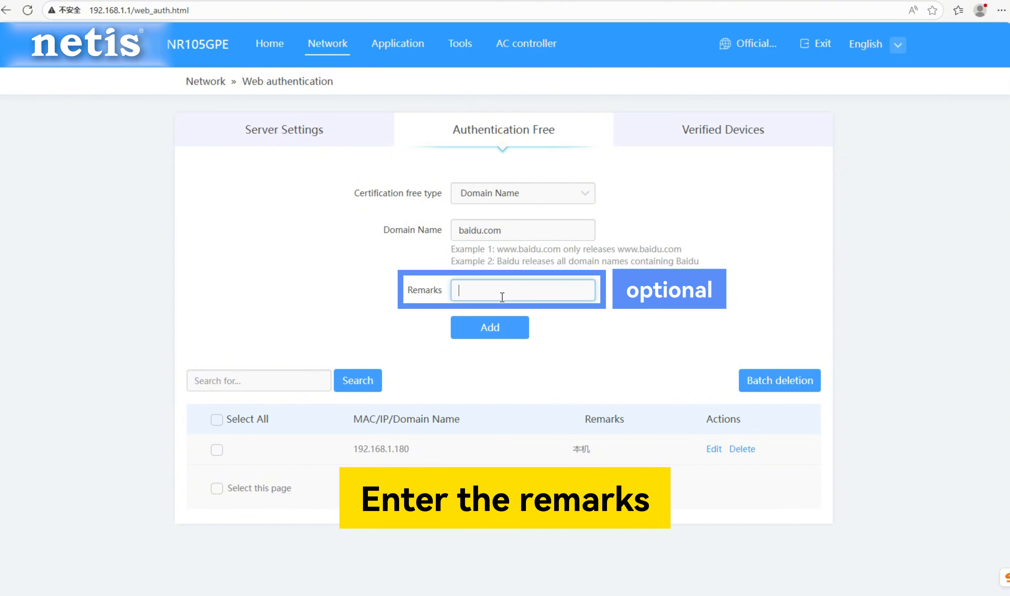
type("baidu")
key("space")
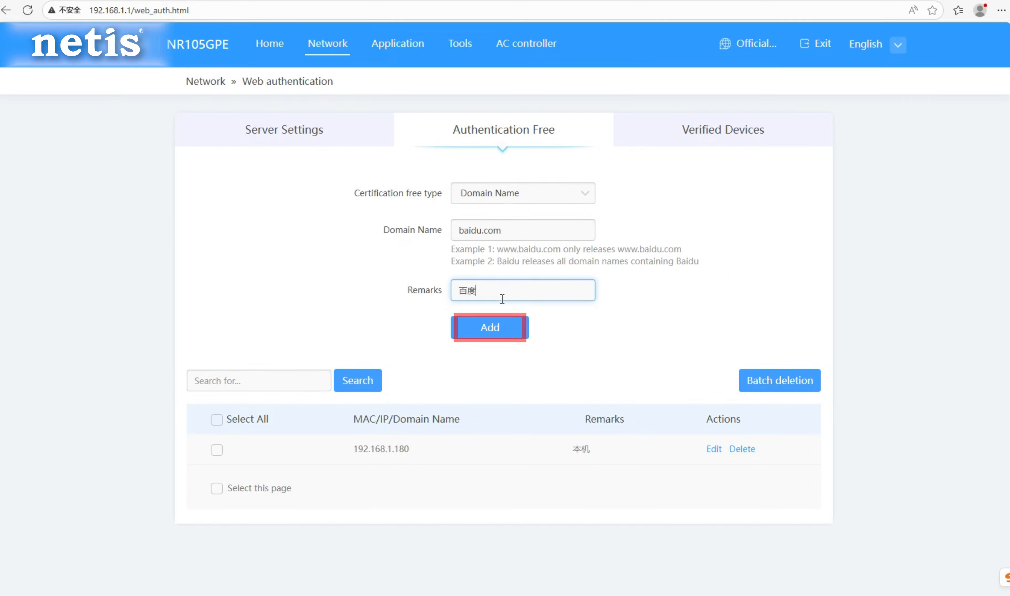
left_click(501, 328)
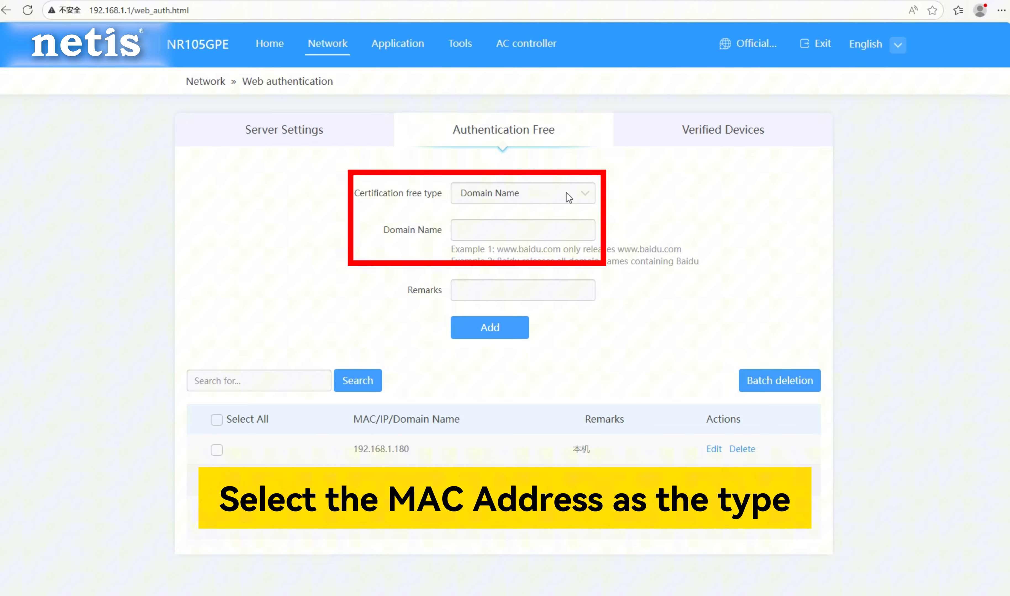
Add an authentication-free entry of type MAC address for 22:33:55:55:66:00 with the remark test.
left_click(566, 194)
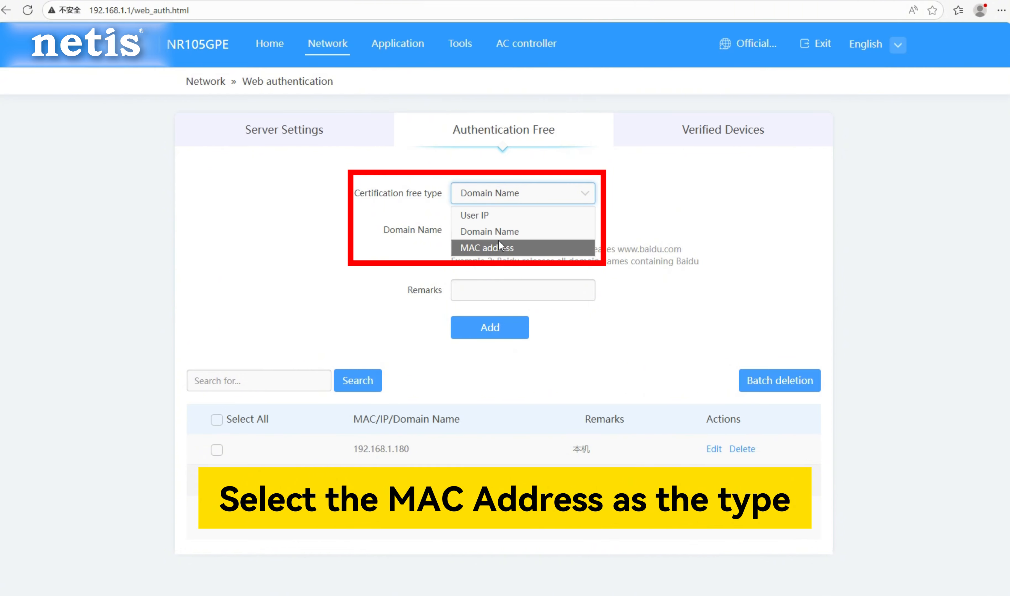
left_click(499, 243)
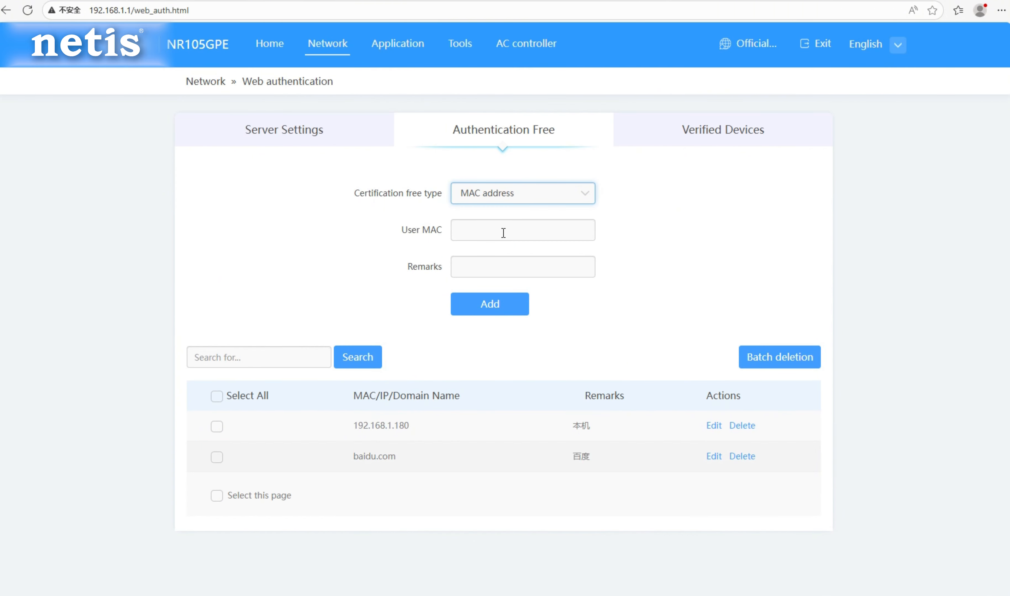
left_click(503, 233)
type("2")
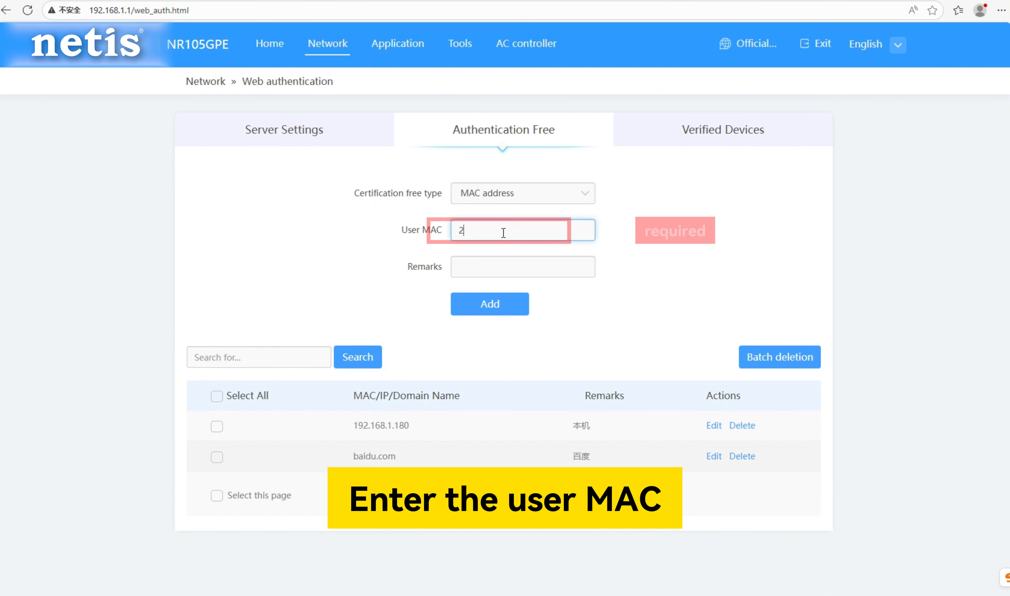
type("2:33:55:55:66:00")
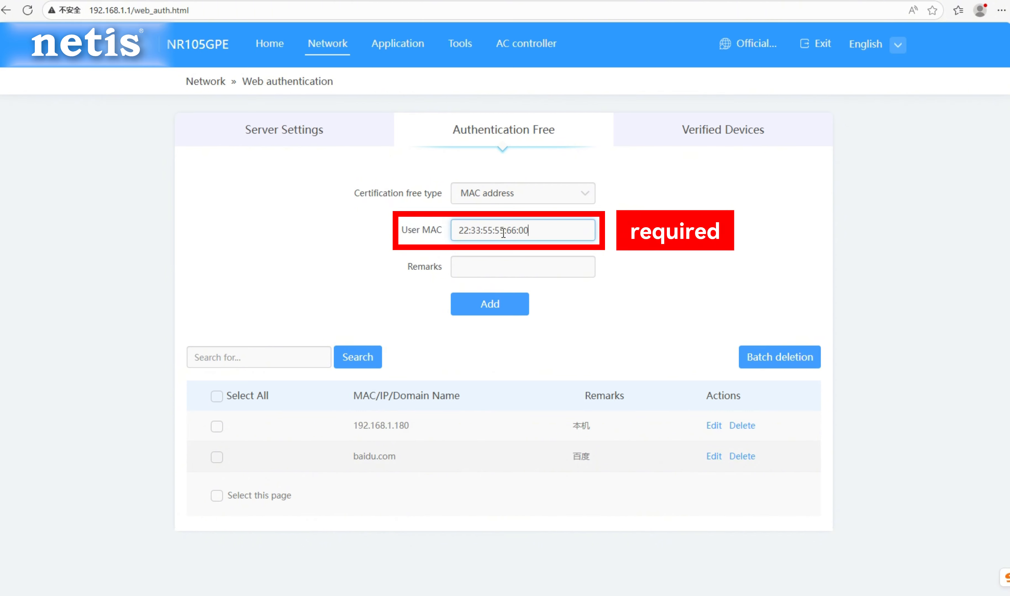
left_click(500, 264)
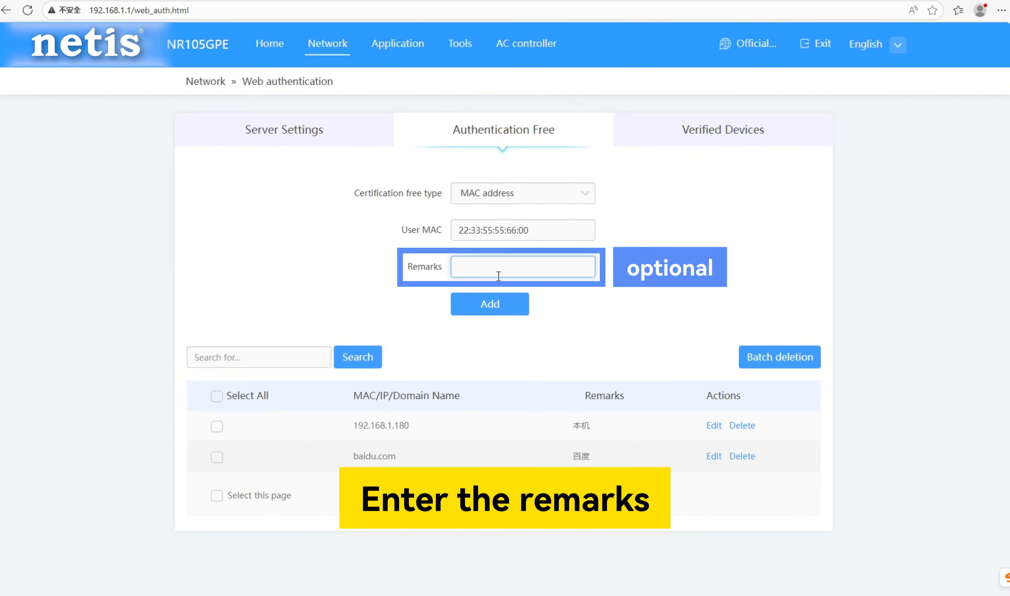
type("test")
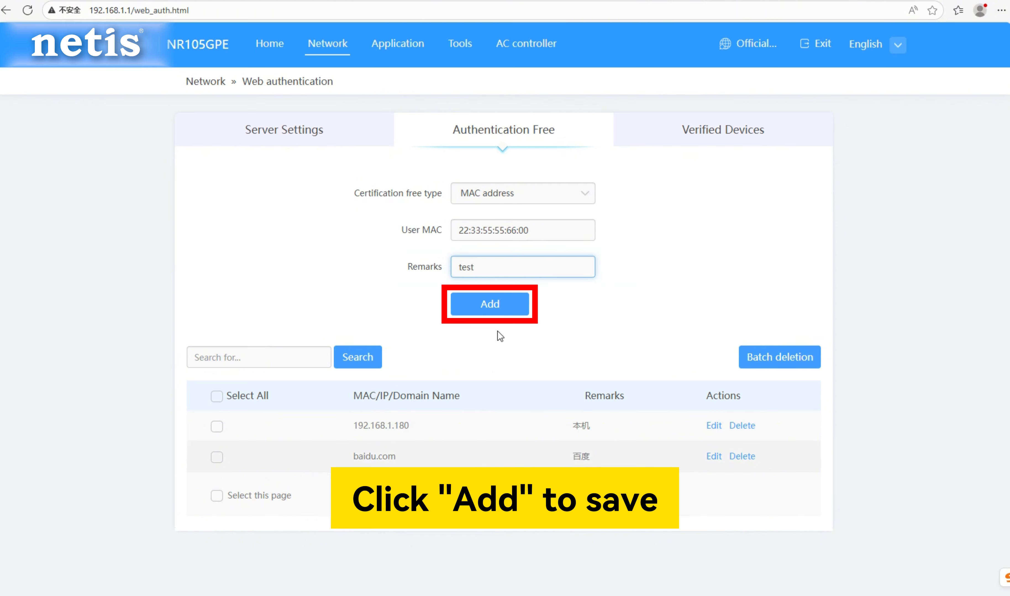
left_click(501, 311)
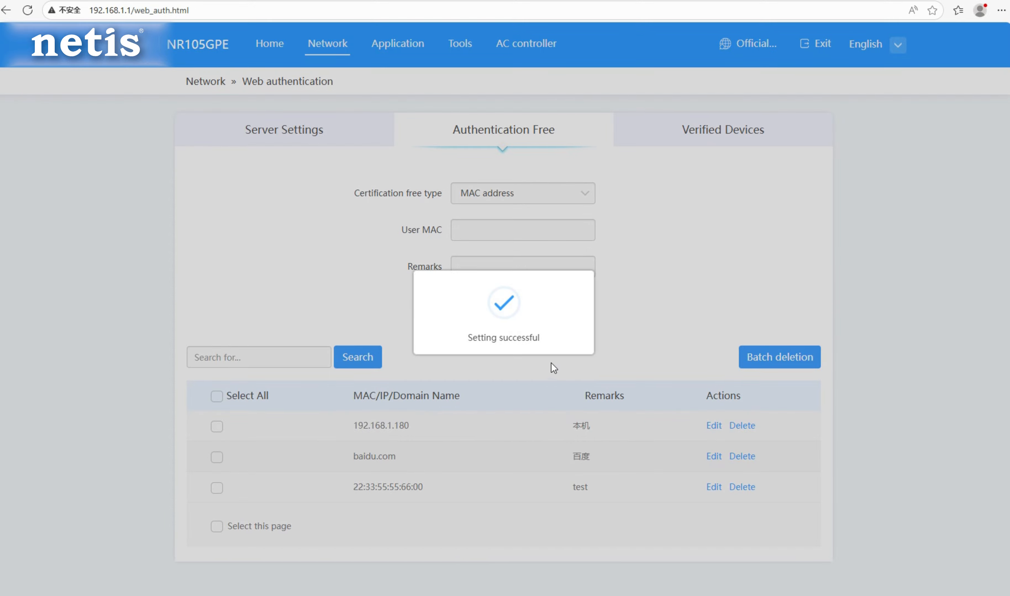